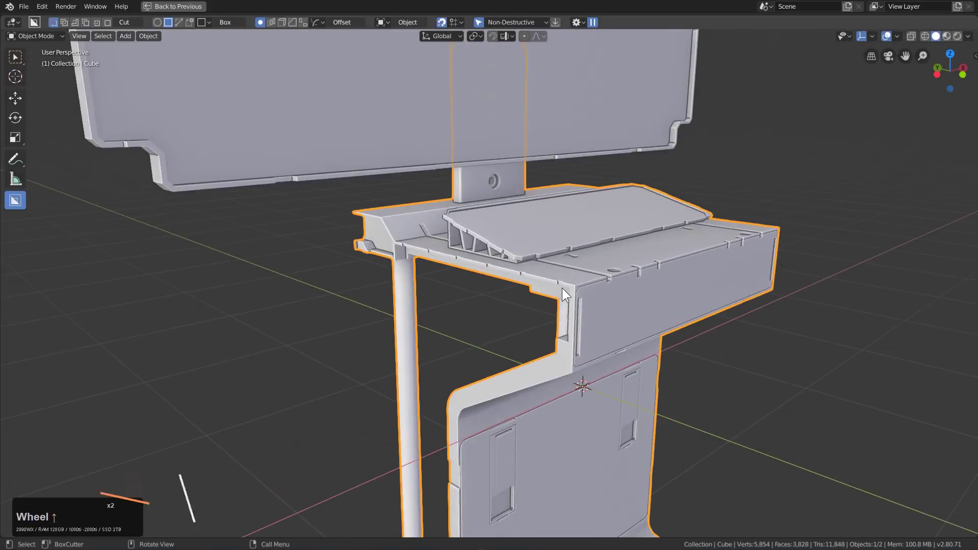
scroll(561, 313, "up", 2)
Cut a rounded-corner recess into the ledge corner with a beveled BoxCutter box
left_click(566, 338)
mouse_move(543, 326)
left_mouse_down()
mouse_move(546, 390)
mouse_move(562, 413)
left_mouse_up()
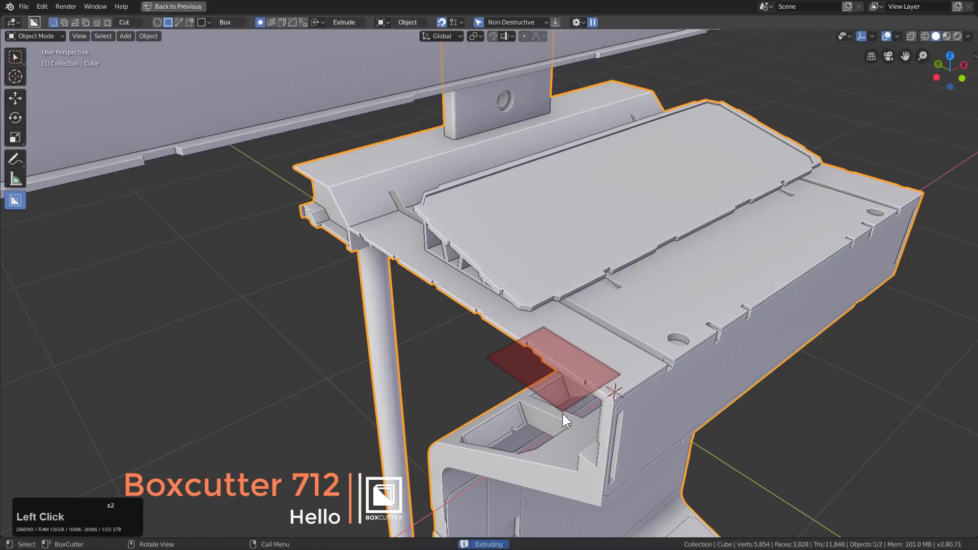
key("b")
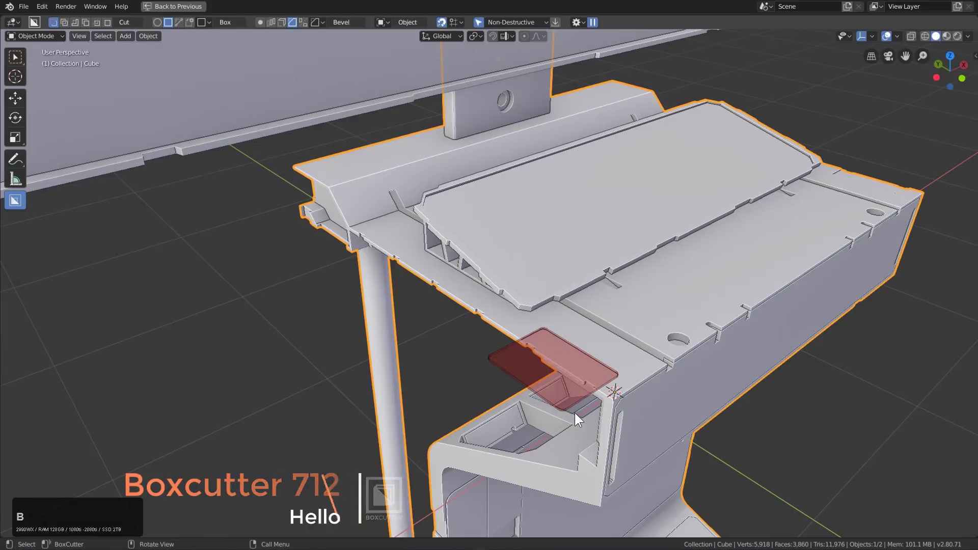
left_click(576, 412)
left_click(548, 353)
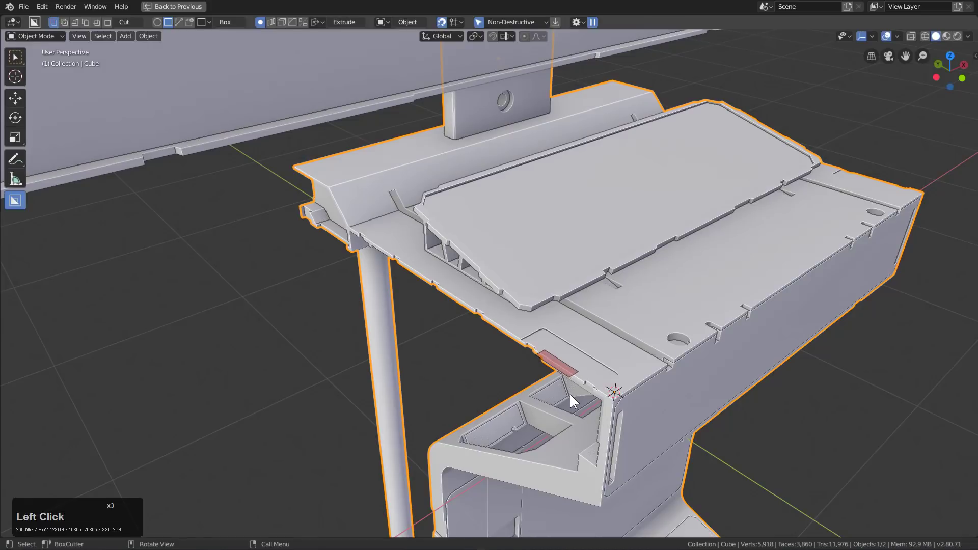
Add a small extra notch cut beside the recess on the ledge
left_click_drag(570, 395, 571, 396)
left_click(496, 326)
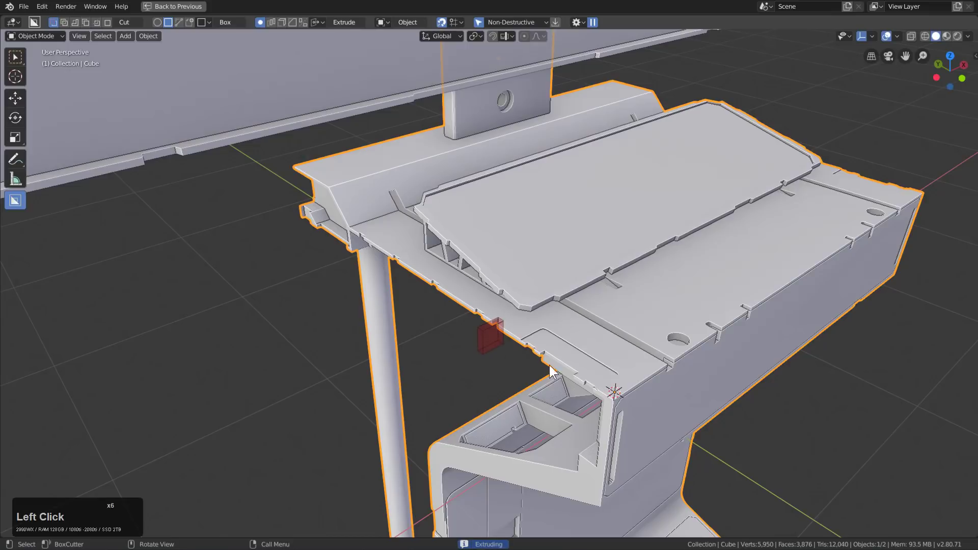
mouse_move(684, 366)
middle_mouse_down("shift")
mouse_move(616, 341)
mouse_move(561, 350)
middle_mouse_up("shift")
Cut a thin vertical groove down through the front face
scroll(585, 332, "up", 3)
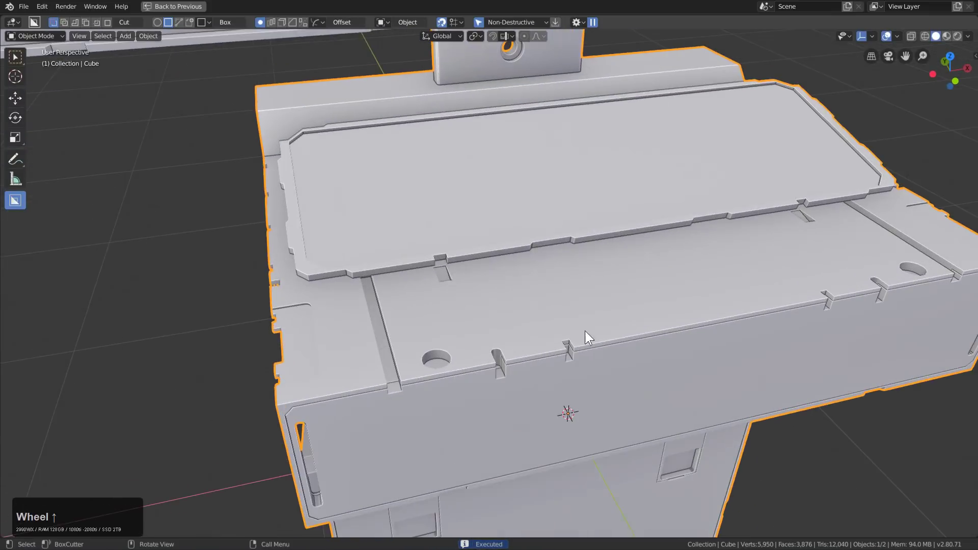
left_click_drag(591, 329, 609, 363)
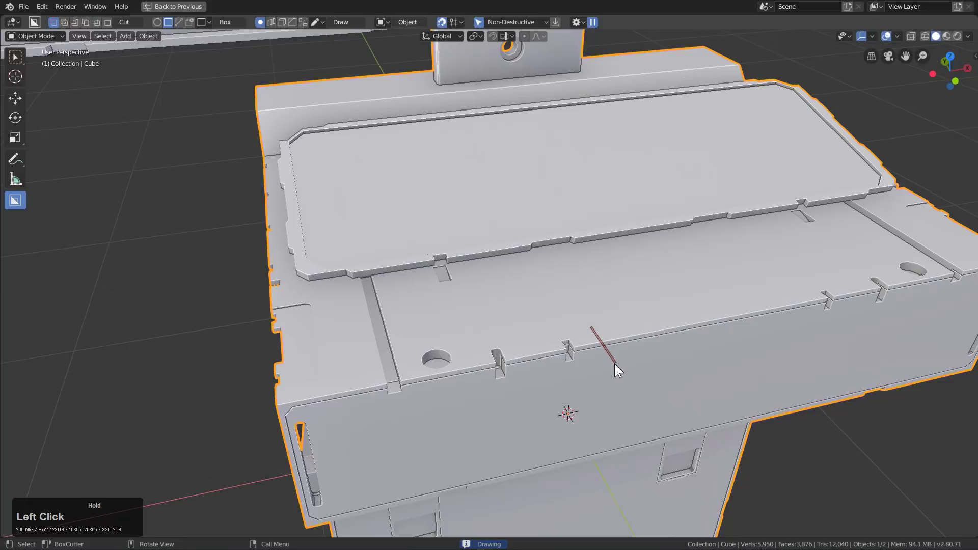
left_click_drag(619, 414, 618, 423)
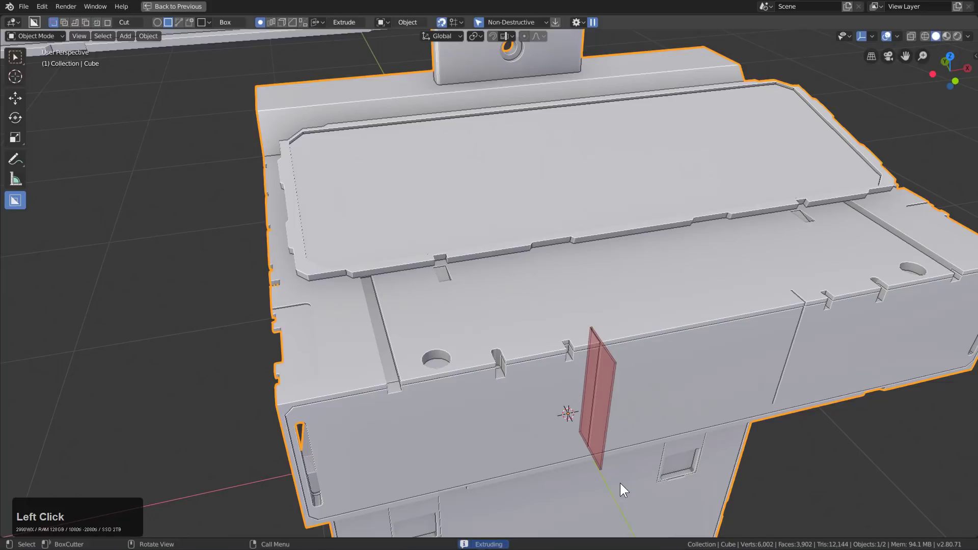
left_click(618, 503)
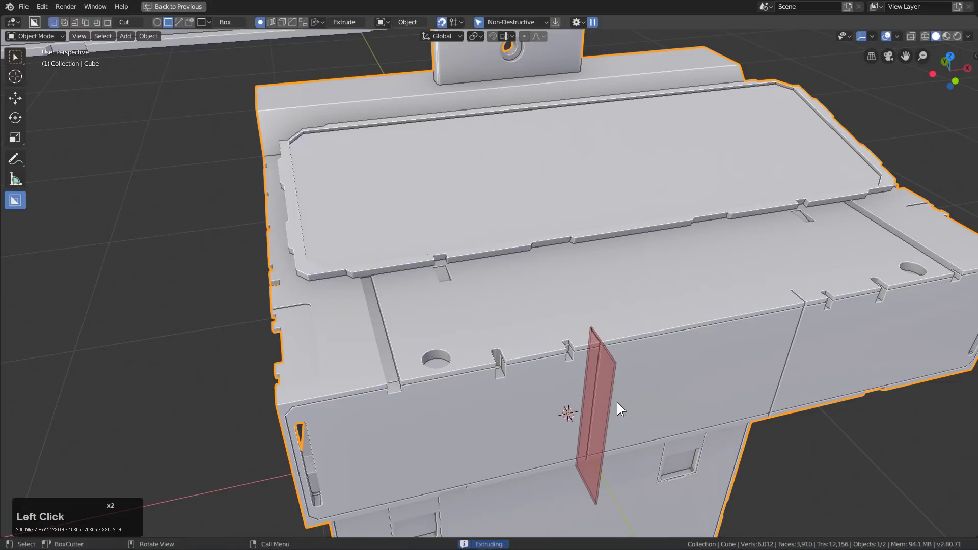
Draw a beveled panel cutter in the middle section and solidify it into an outline
scroll(624, 393, "down", 3)
middle_click_drag(659, 375, 603, 322)
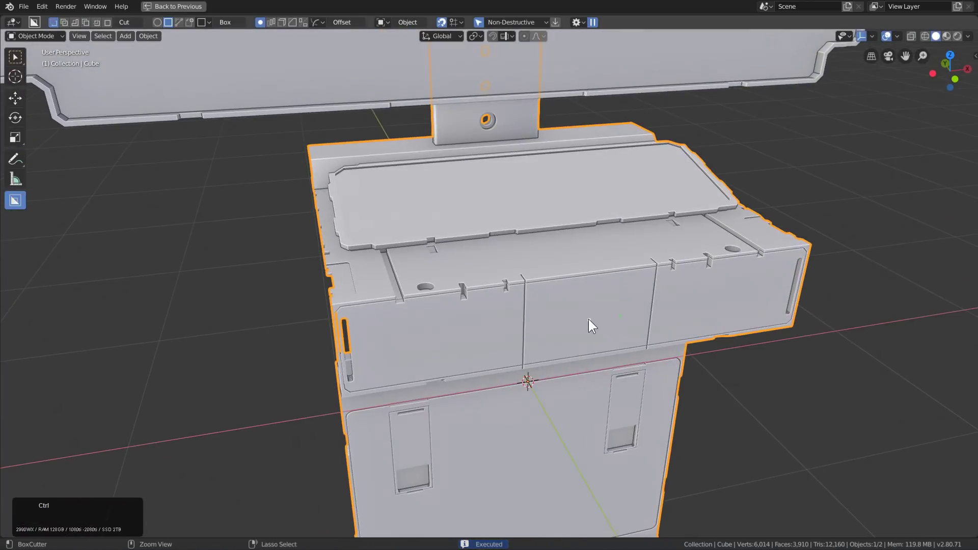
left_click_drag(590, 320, 639, 341)
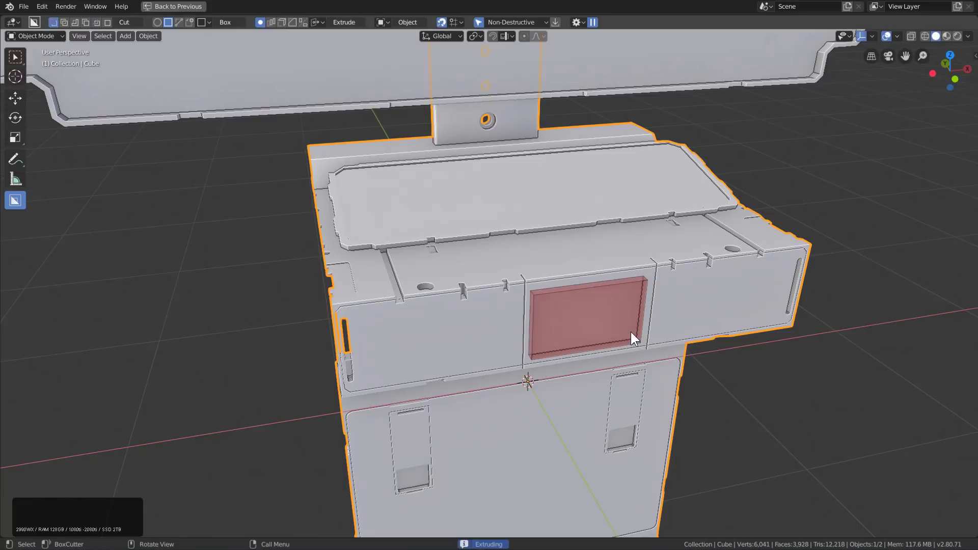
key("b")
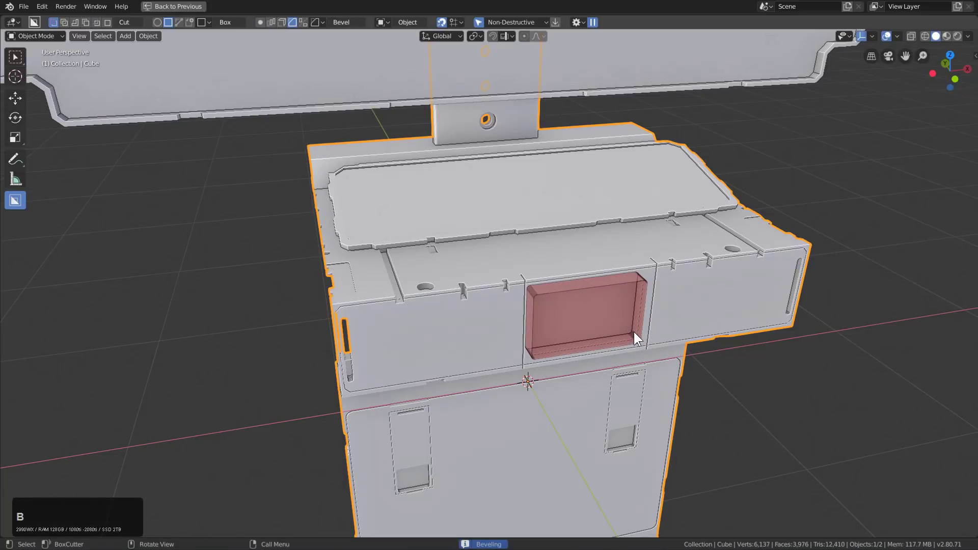
key("t")
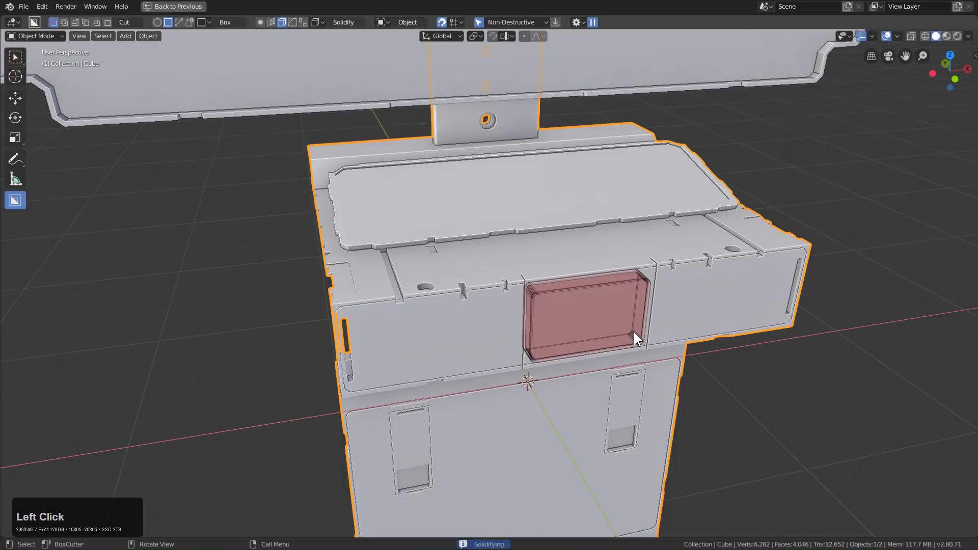
Open the BoxCutter settings popover and cut narrow slots inside and below the inset panel
left_click(576, 21)
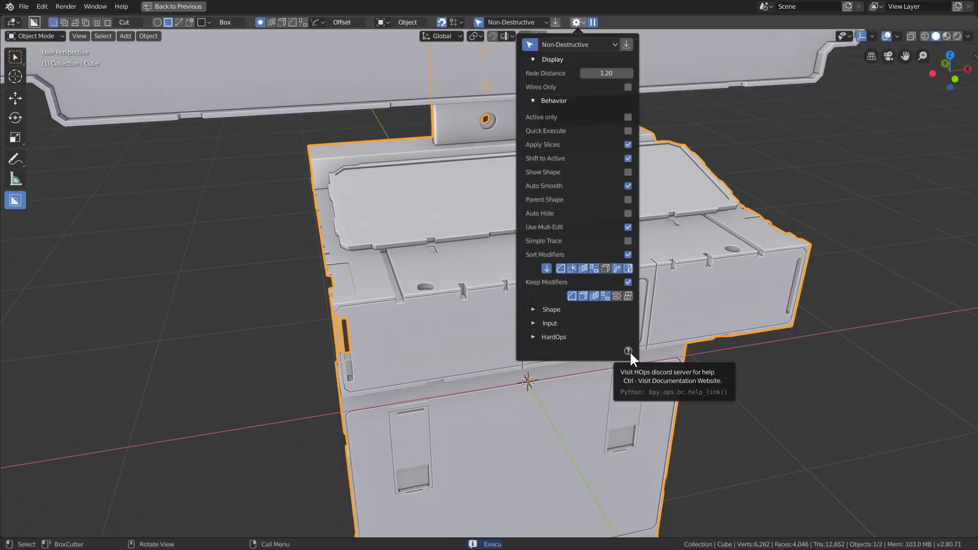
middle_click_drag(643, 262, 549, 320)
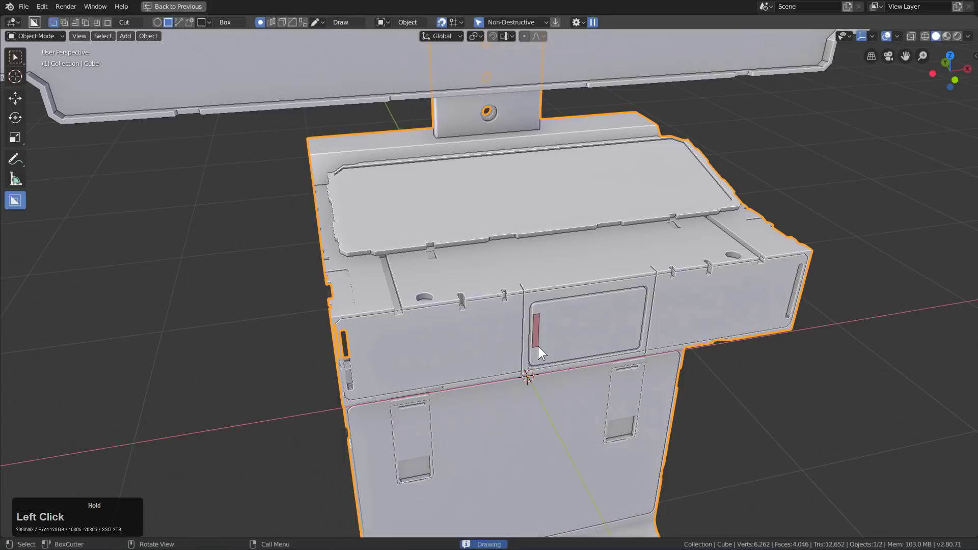
left_click_drag(537, 338, 536, 338)
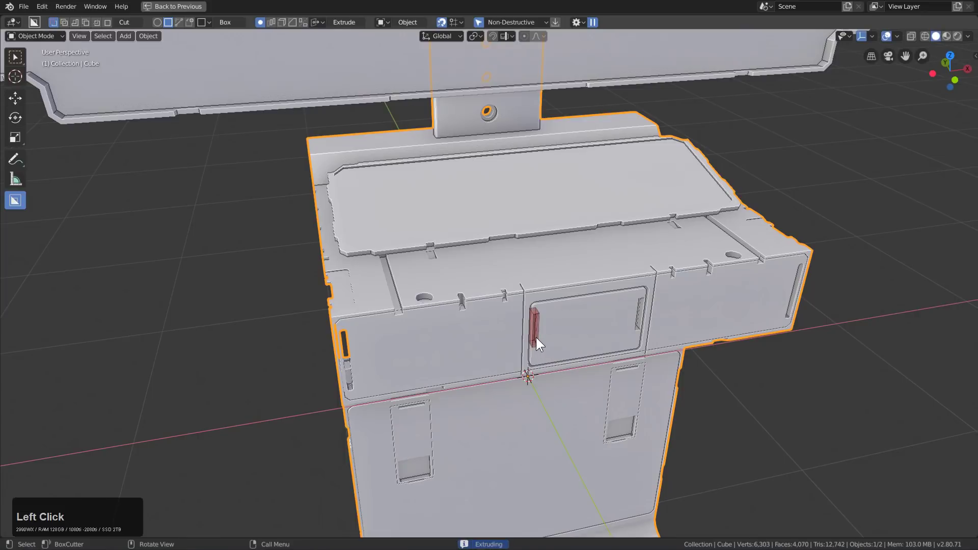
left_click_drag(450, 375, 470, 379)
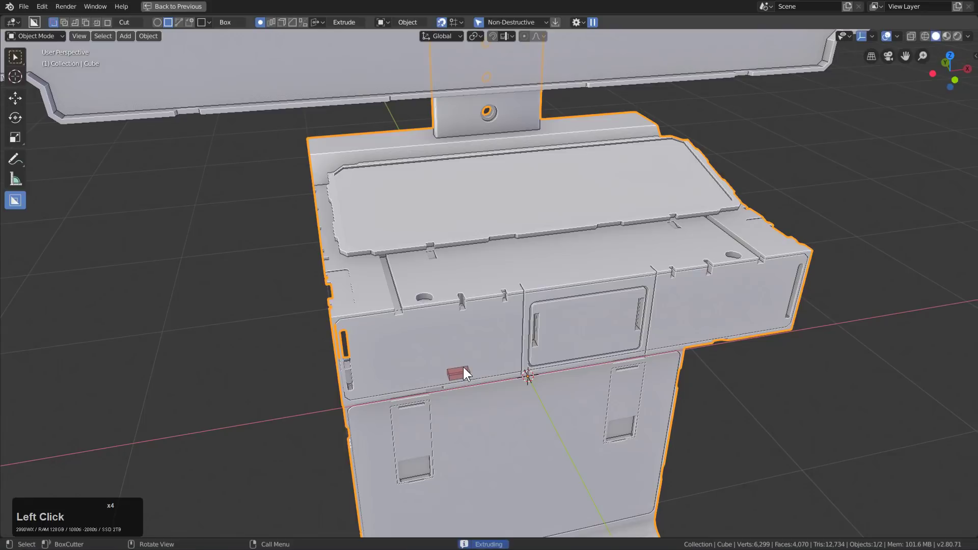
middle_click_drag(719, 191, 730, 201)
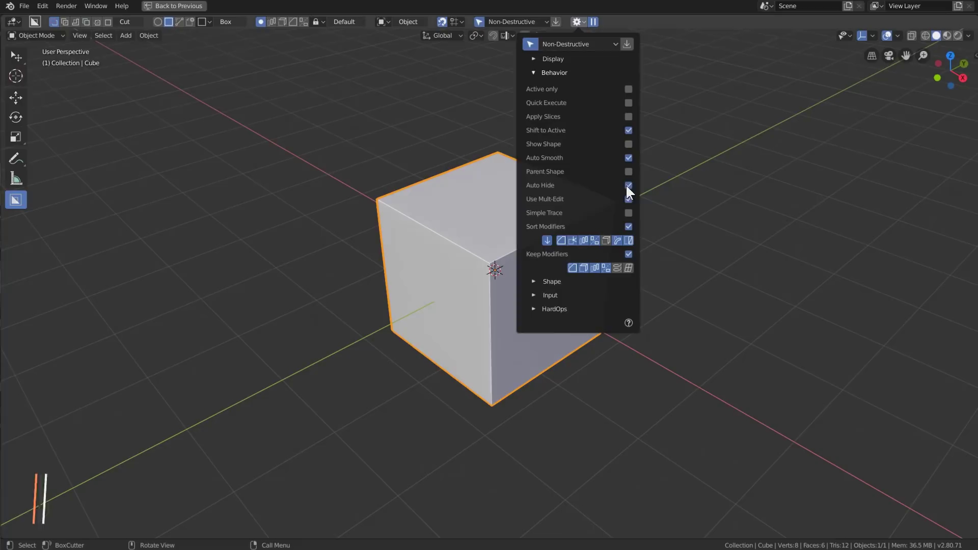
Close the popover and cut a boxy inset into the top and a step into the right side
left_click(622, 173)
mouse_move(467, 224)
left_mouse_down()
mouse_move(498, 273)
mouse_move(500, 301)
left_mouse_up()
left_click(525, 283)
middle_click_drag(524, 283, 491, 238)
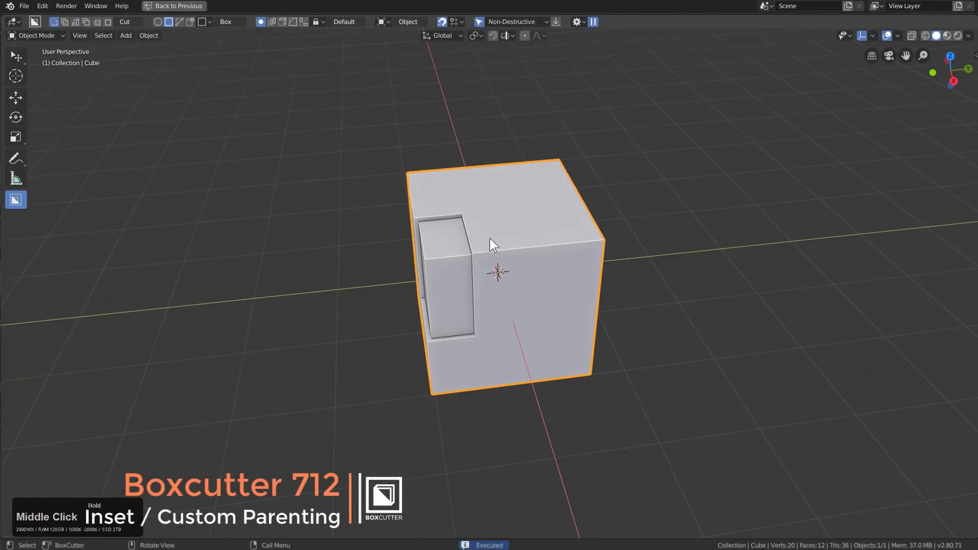
left_click_drag(584, 253, 637, 257)
left_click(635, 317)
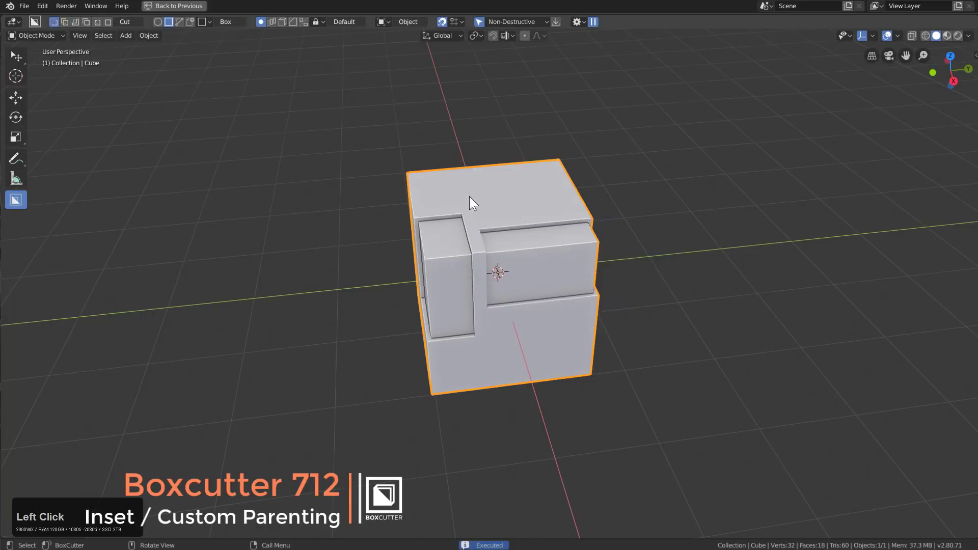
Switch the cut shape to Custom and carve a deep hollow across the cube's top
middle_click_drag(472, 203, 233, 66)
scroll(234, 67, "up", 3)
left_click(190, 21)
scroll(490, 241, "up", 1)
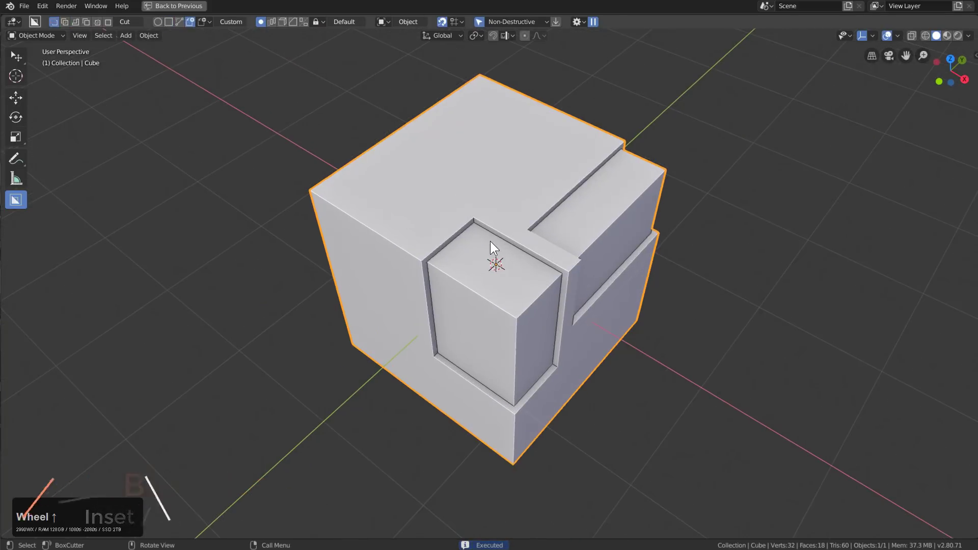
left_click_drag(336, 194, 627, 161)
left_click_drag(623, 270, 625, 283)
middle_click_drag(625, 282, 603, 255)
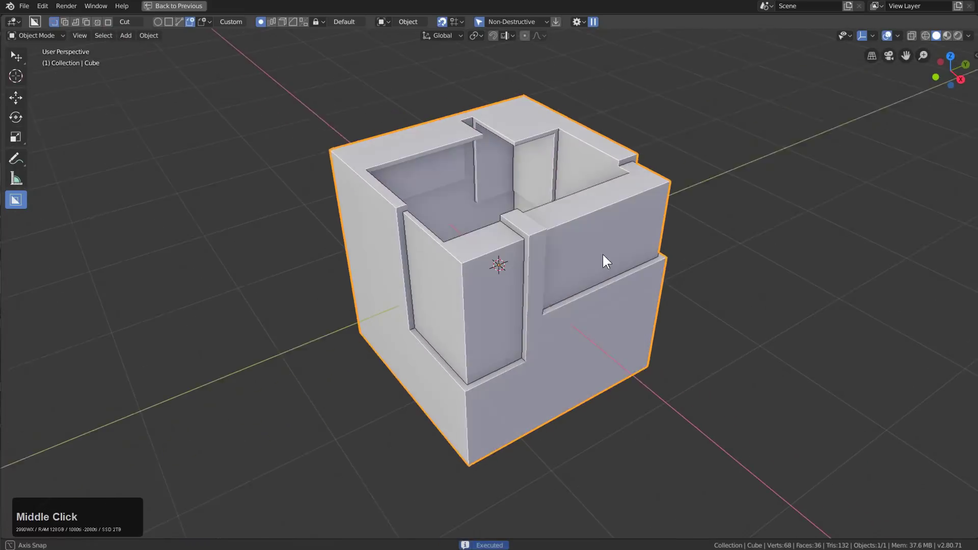
Start an X-axis rotation of the cube and cancel it, keeping the original orientation
key("r")
key("x")
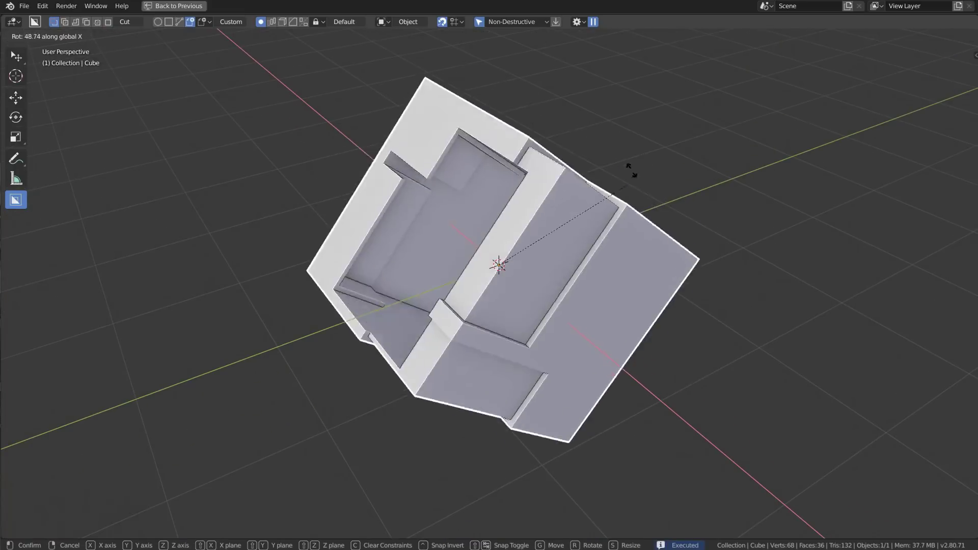
right_click(657, 47)
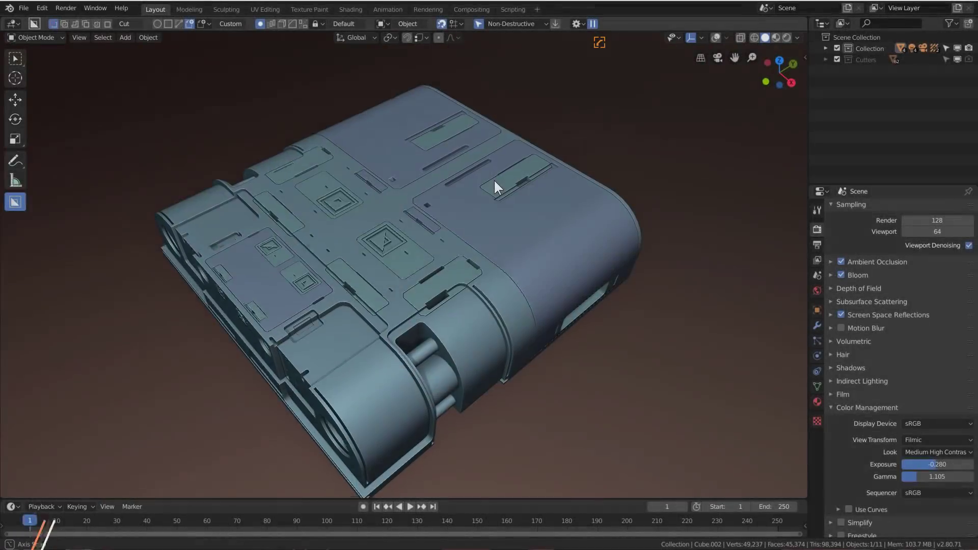
Cycle the recalled cut shape with C to a cylinder and cut a round hole into the panel top
scroll(489, 204, "up", 2)
left_click(480, 209)
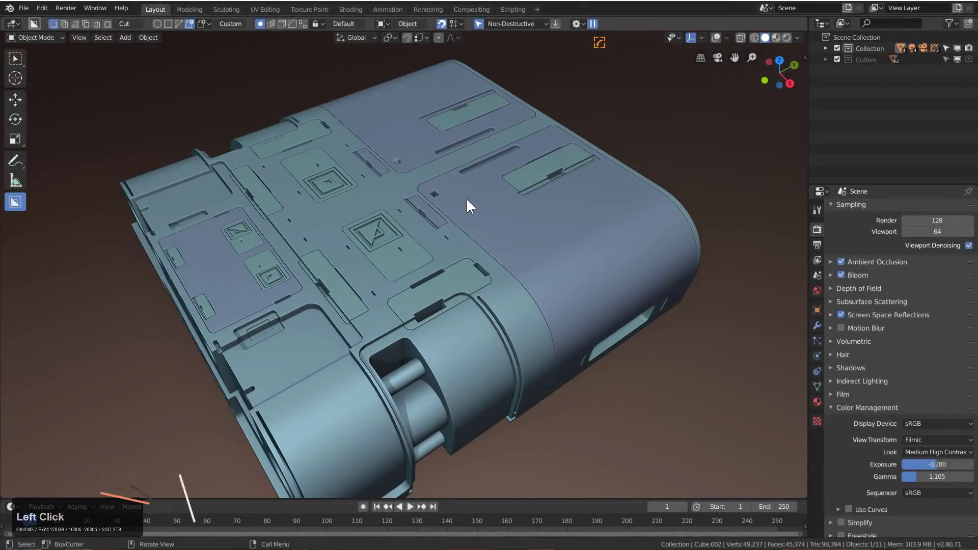
left_click(524, 206)
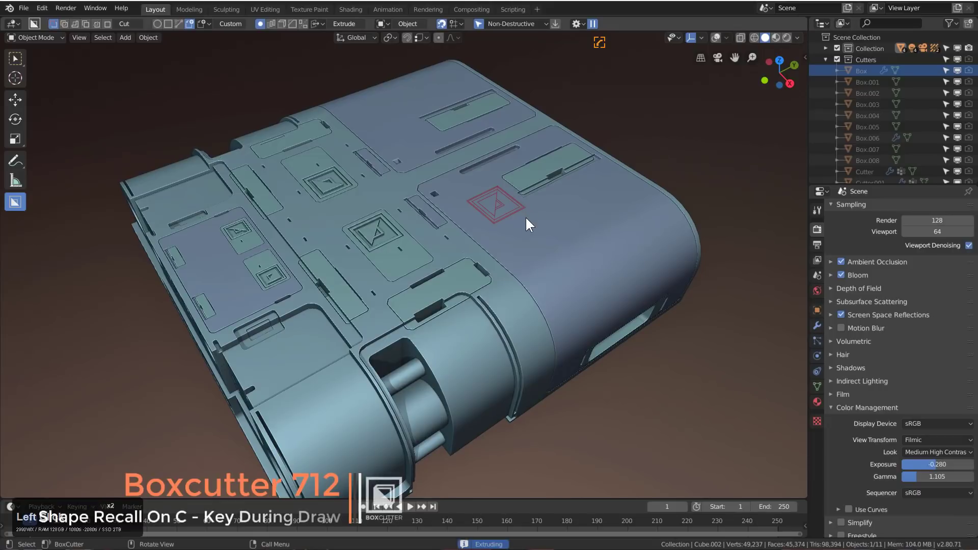
key("c")
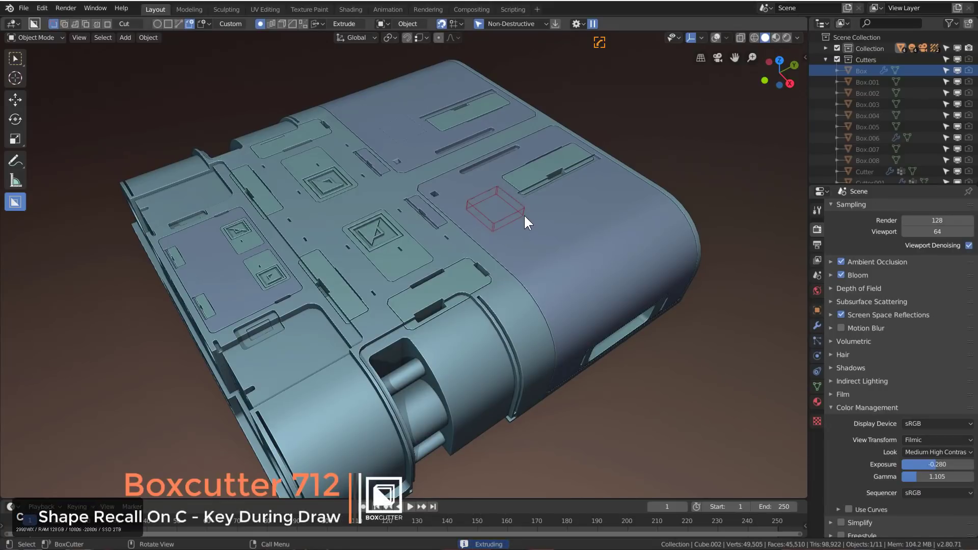
key("c")
key("c")
key("c")
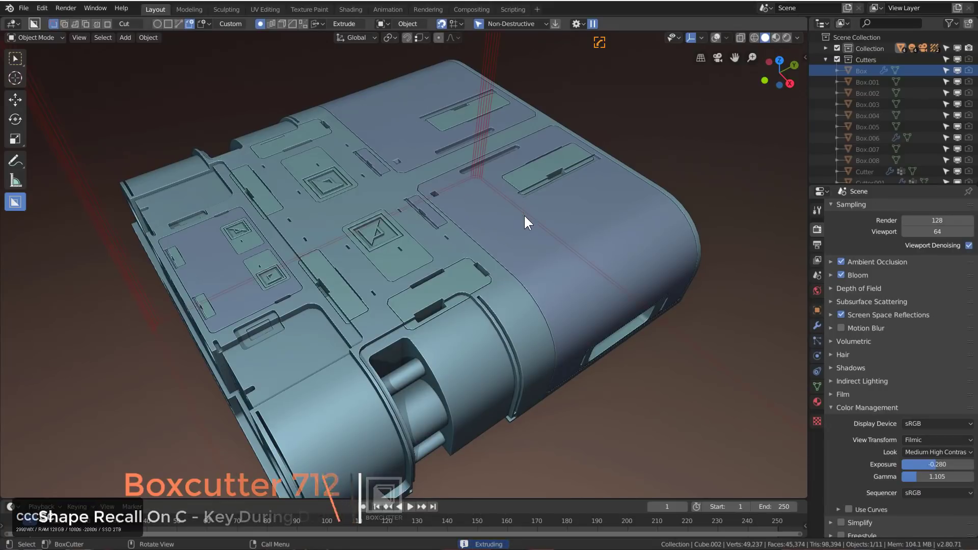
key("c")
key("c")
key("c")
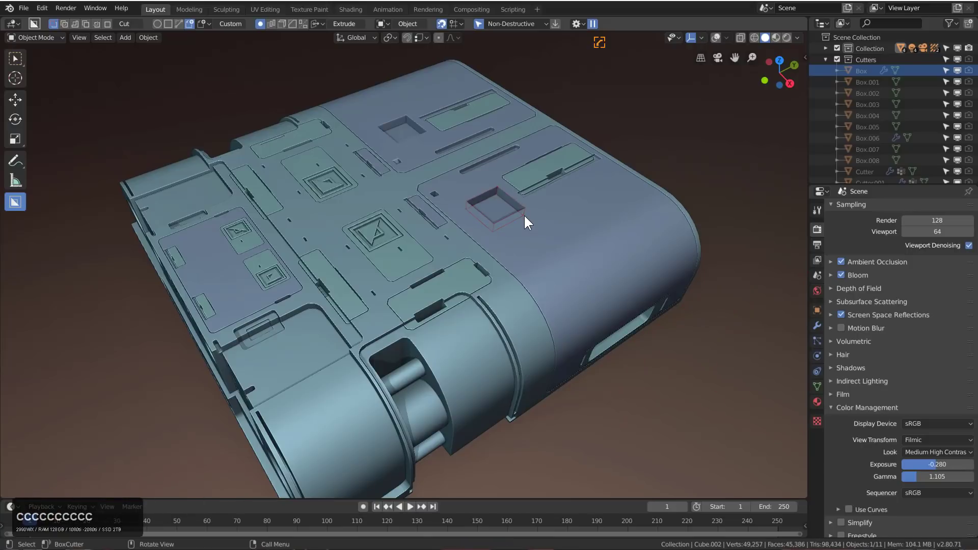
key("c")
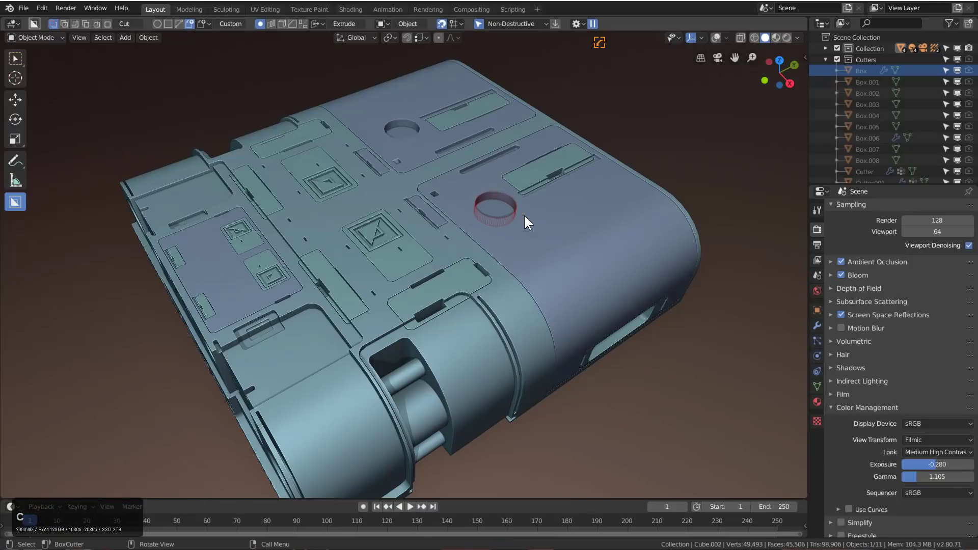
left_click(524, 214)
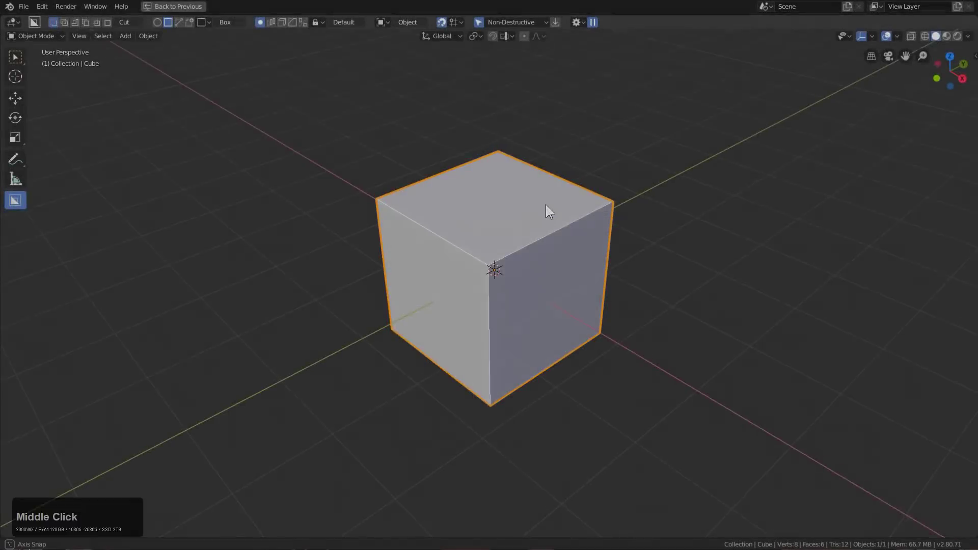
Extrude a box notch into the cube's top corner as a solidified thin-walled shell, checking it in wireframe
scroll(546, 204, "up", 3)
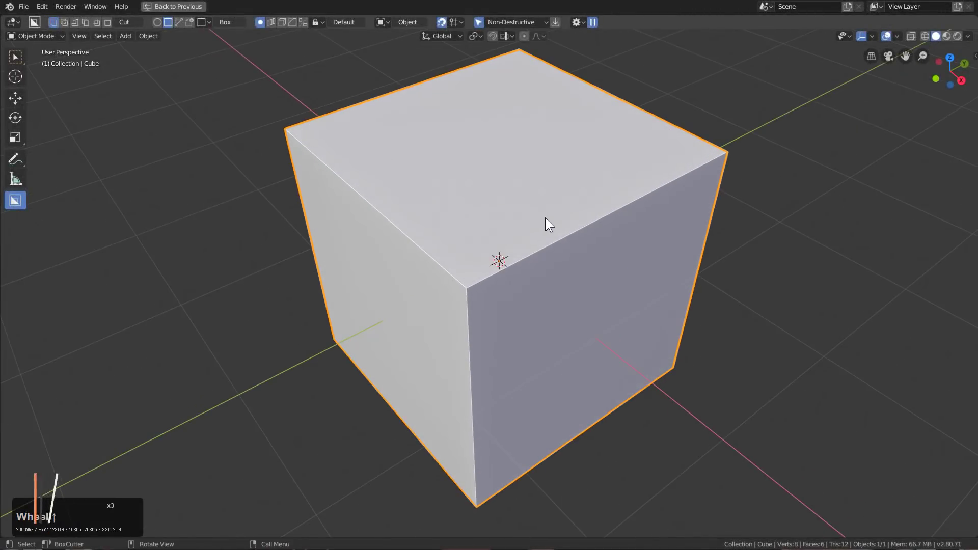
left_click_drag(542, 219, 549, 279)
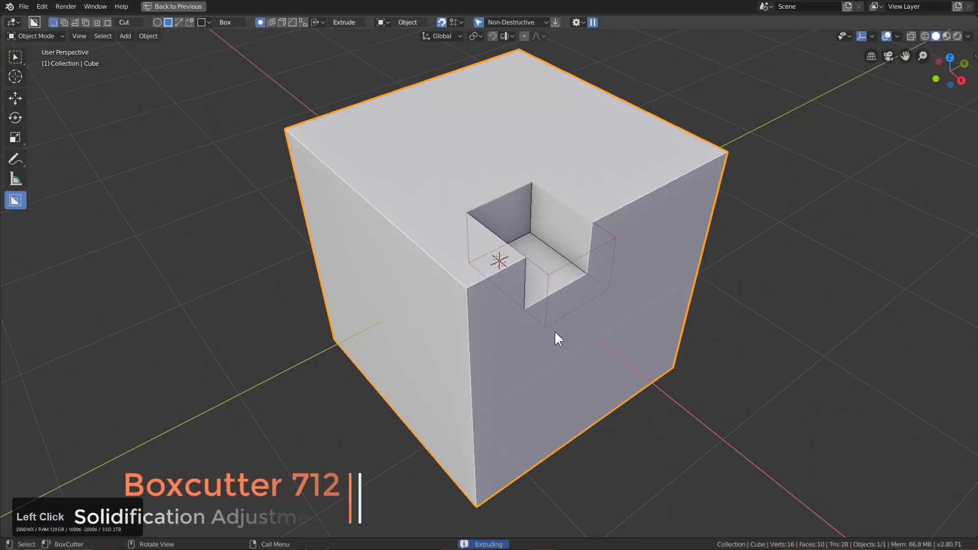
left_click_drag(556, 333, 574, 286)
key("t")
key("2")
key("1")
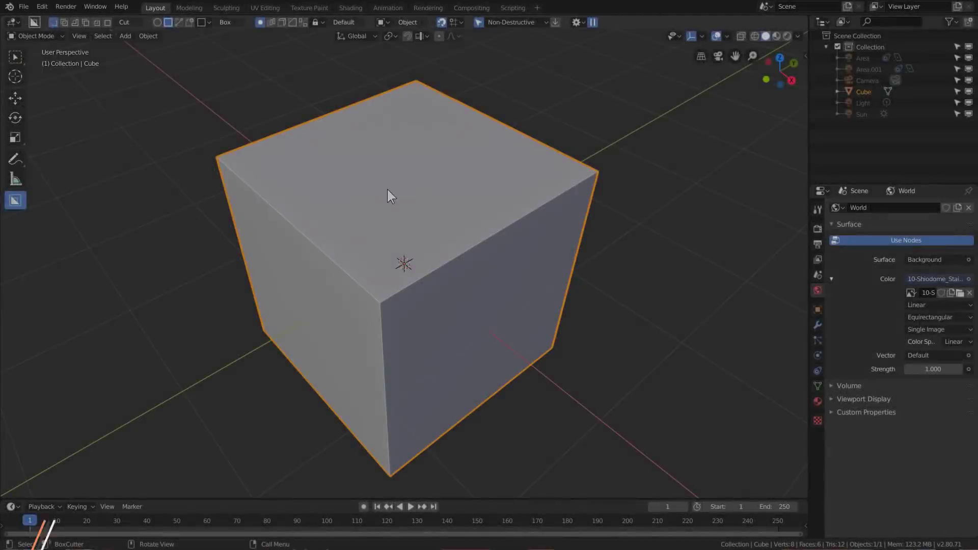
Cut a box notch into the top, then a Custom-shape pit beside it, cancelling one extra attempt
left_click_drag(389, 194, 384, 355)
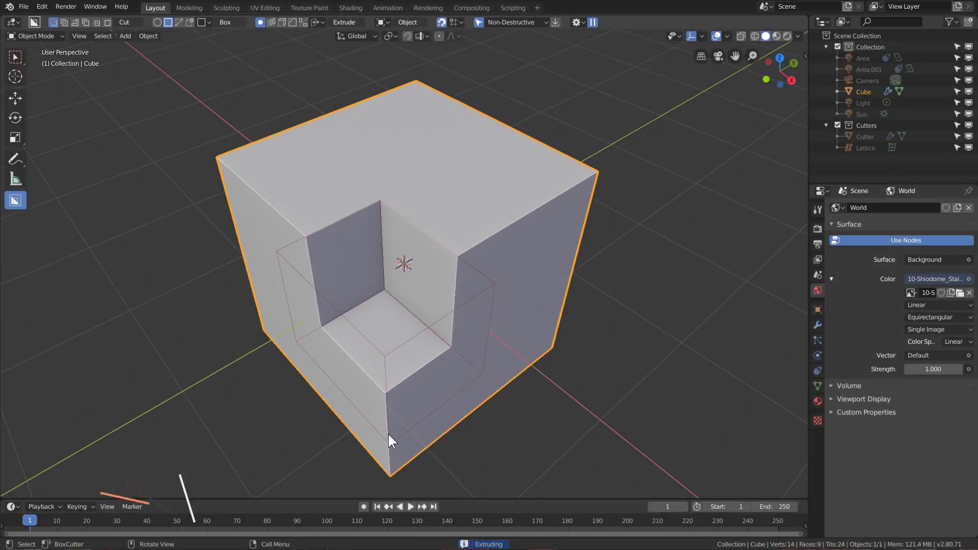
left_click(375, 424)
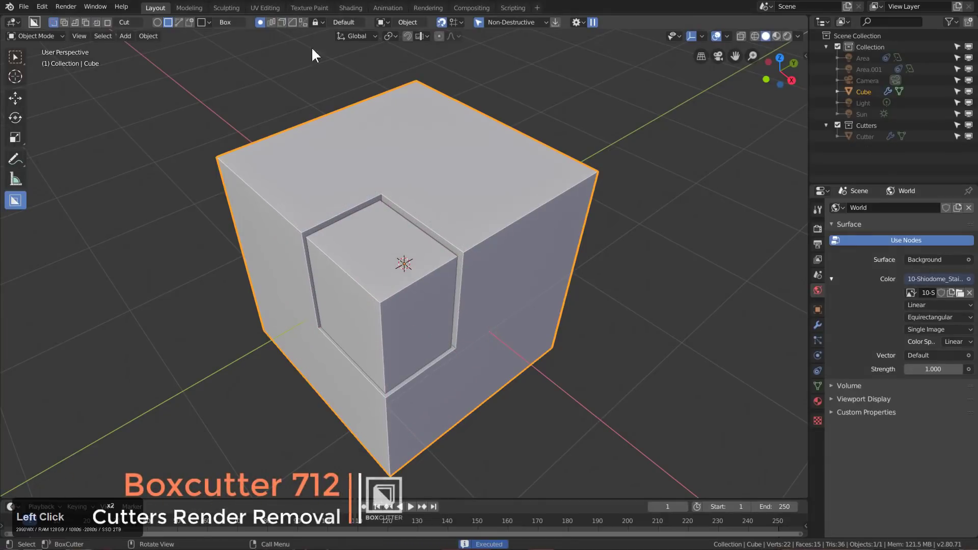
left_click(190, 22)
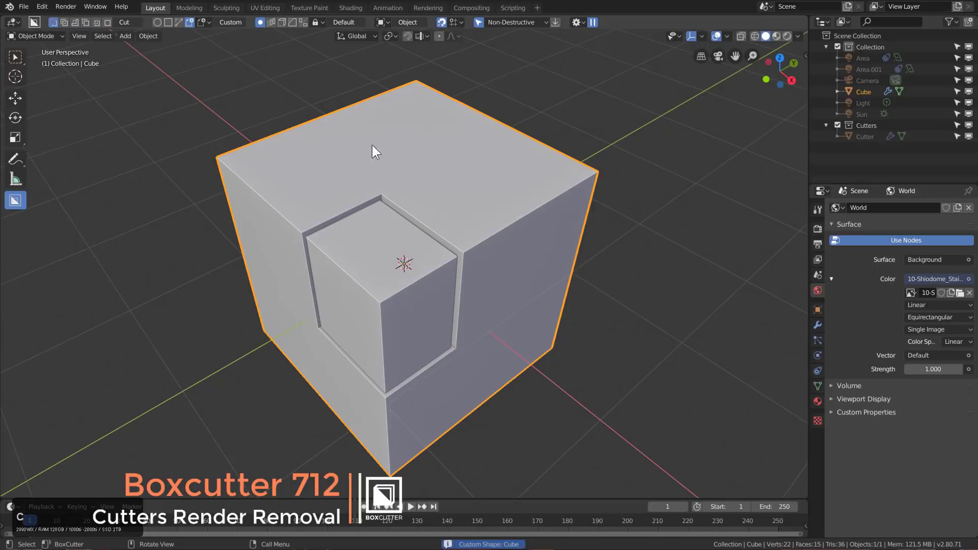
left_click_drag(373, 147, 436, 220)
left_click(378, 347)
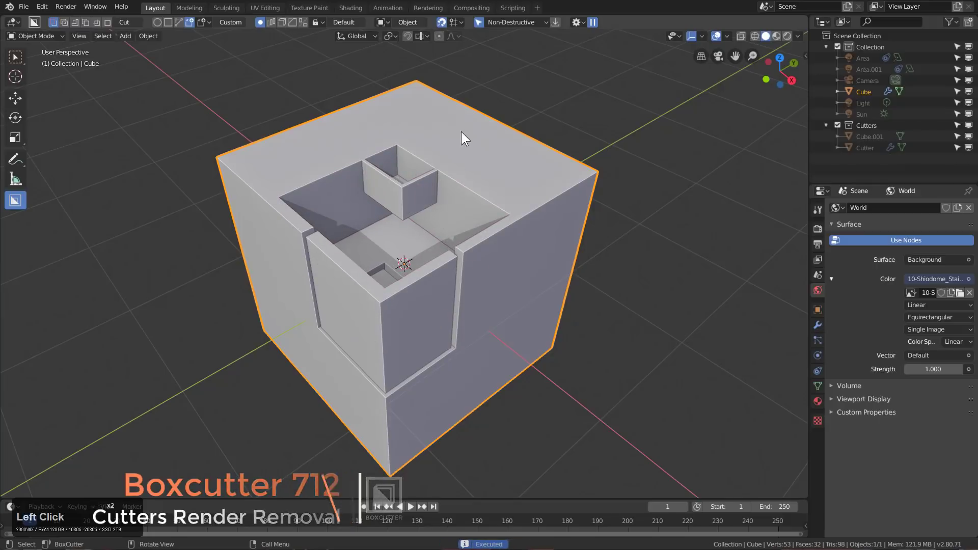
left_click_drag(464, 137, 437, 223)
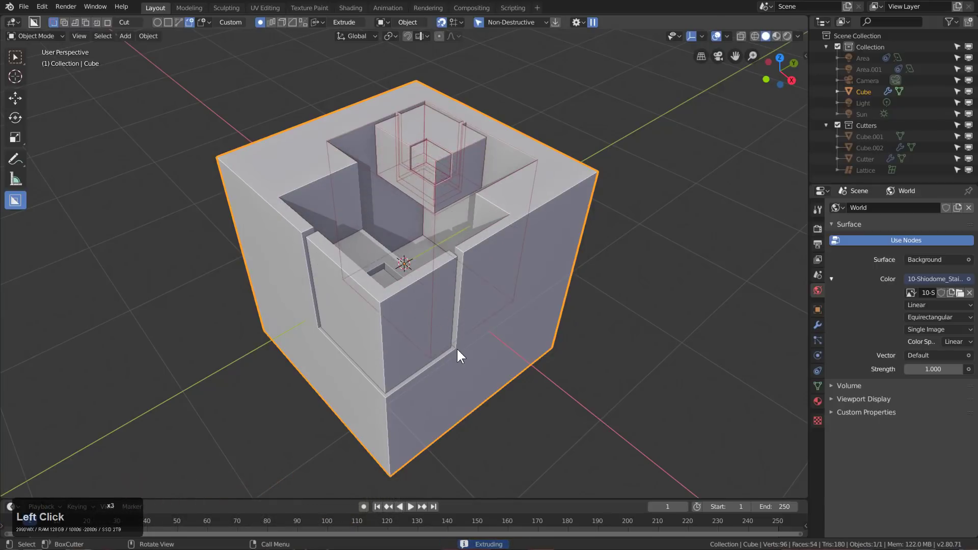
right_click(414, 278)
Box-cut a step into the cube's right face and render the carved cube
left_click(615, 373)
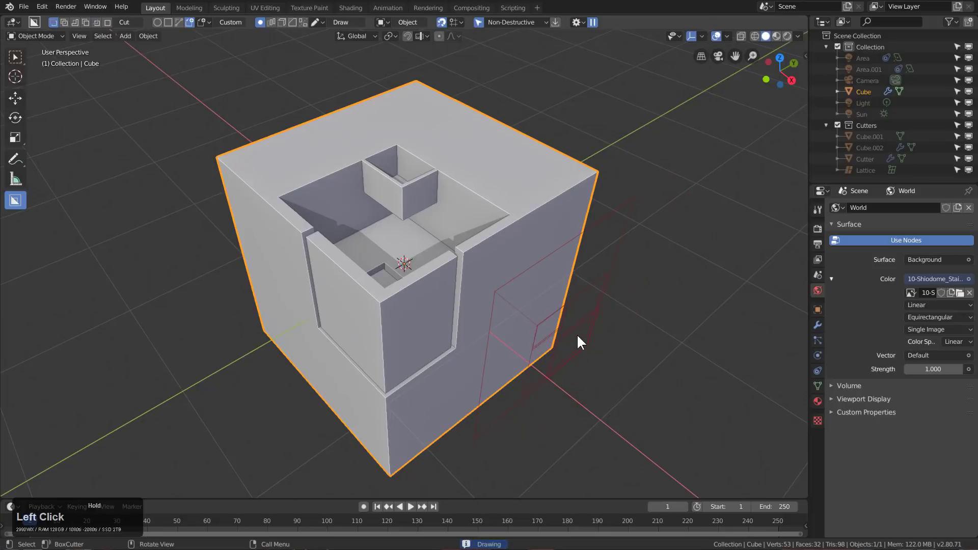
left_click(499, 249)
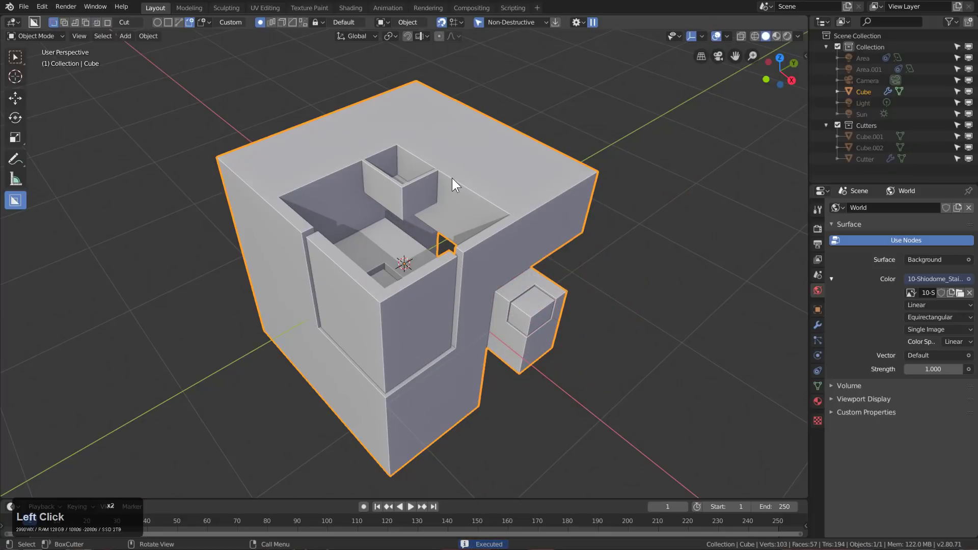
key("F12")
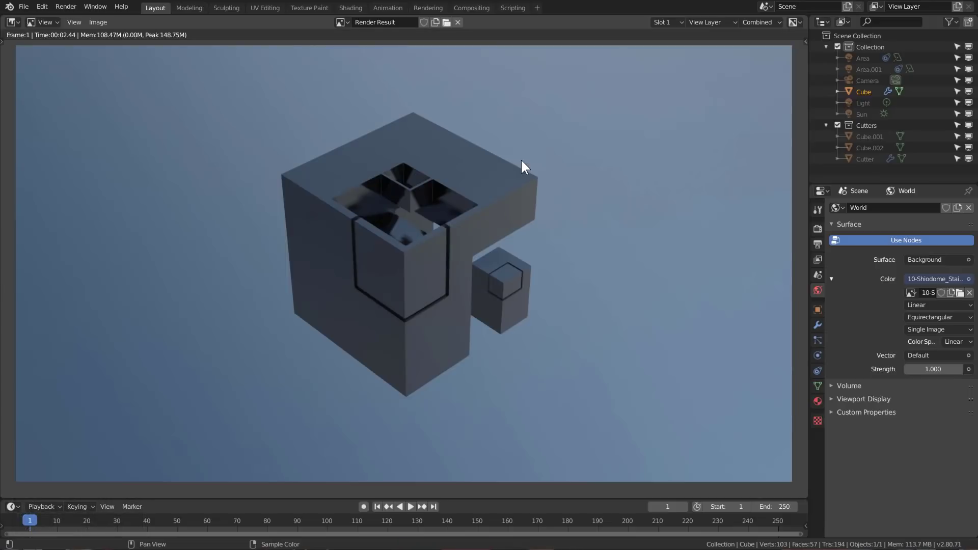
Close the render and cut a solidified Inset shell down the cube's left side
key("Escape")
middle_click_drag(304, 172, 242, 105)
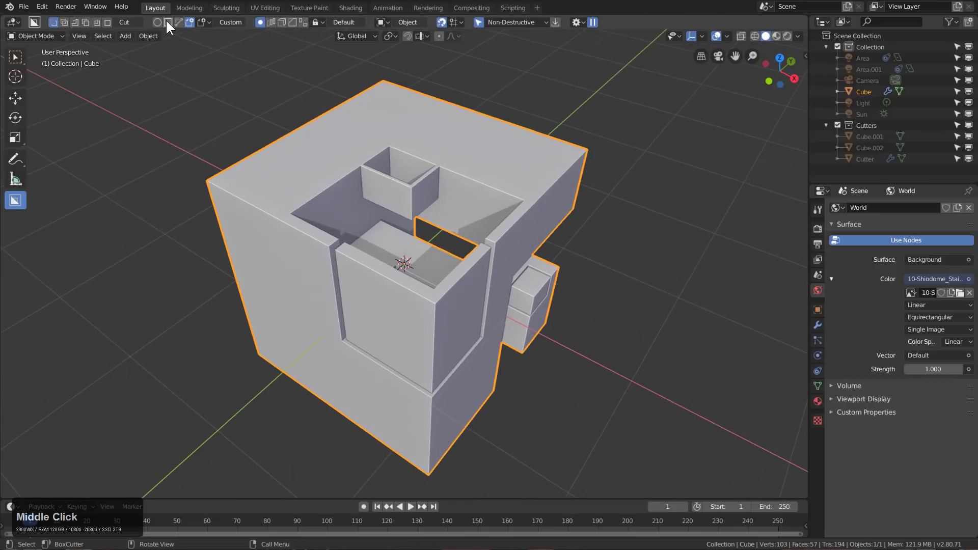
key("i")
left_click_drag(152, 180, 196, 295)
middle_click(203, 296)
middle_click_drag(203, 297, 391, 363)
left_click_drag(392, 355, 401, 316)
key("t")
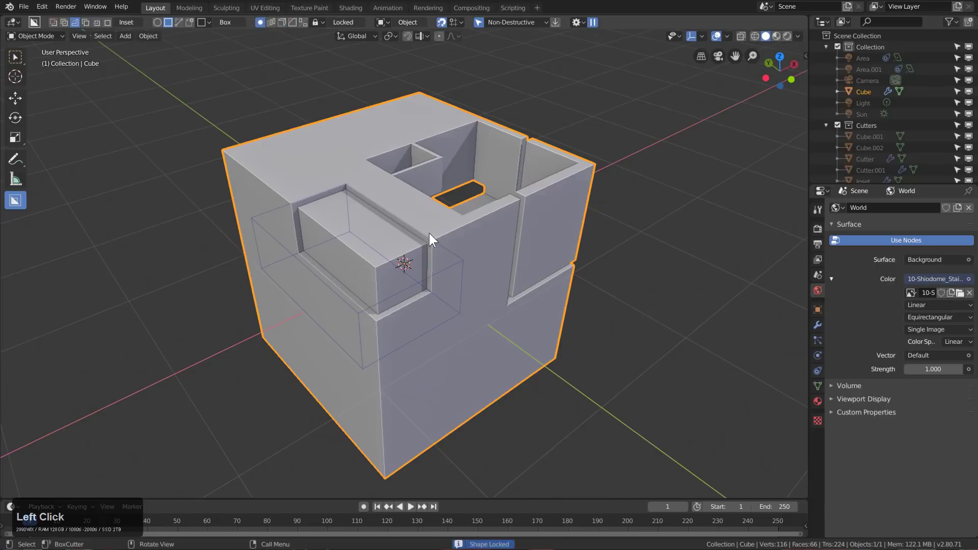
left_click(429, 235)
middle_click_drag(454, 230, 543, 188)
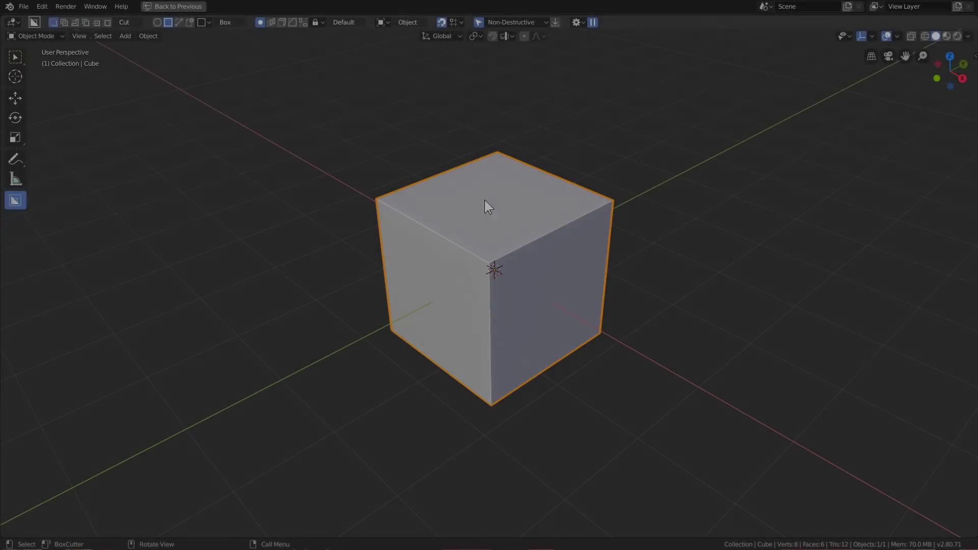
Cut a corner notch with a persistent bevel rounding both its vertical and bottom edges
scroll(492, 235, "up", 3)
mouse_move(495, 249)
middle_mouse_down()
mouse_move(491, 258)
mouse_move(464, 231)
middle_mouse_up()
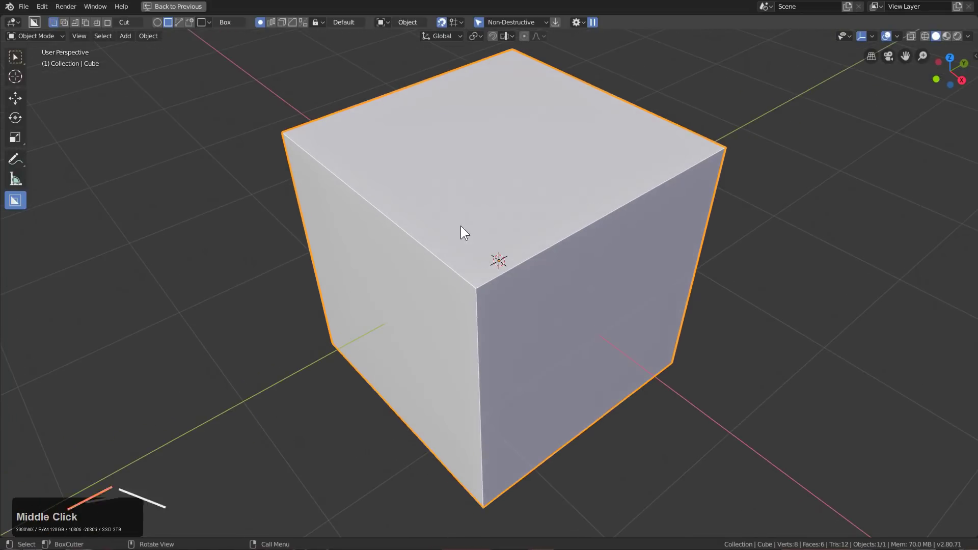
mouse_move(463, 231)
left_mouse_down()
mouse_move(492, 427)
mouse_move(547, 421)
mouse_move(512, 394)
mouse_move(594, 405)
mouse_move(531, 396)
mouse_move(560, 392)
left_mouse_up()
key("b")
key("q")
left_click(545, 391)
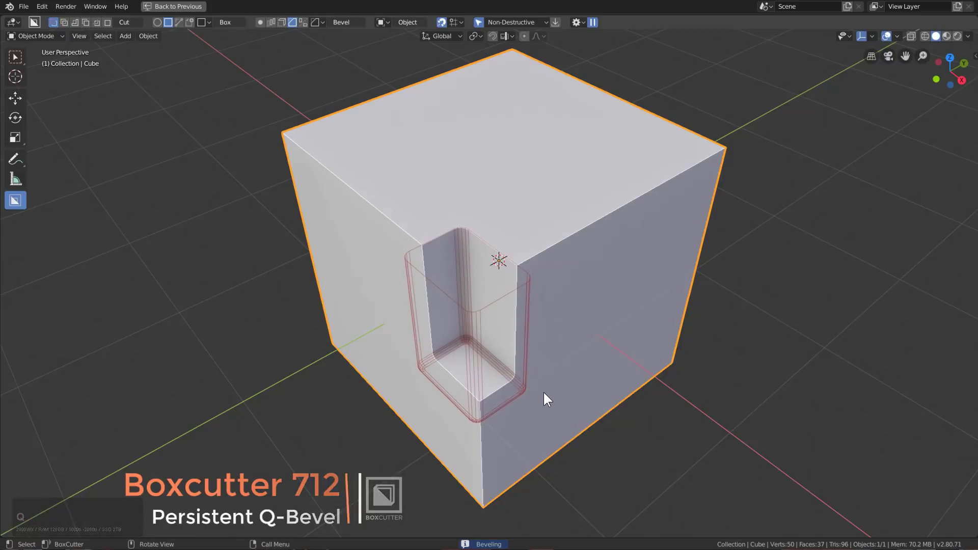
left_click(487, 357)
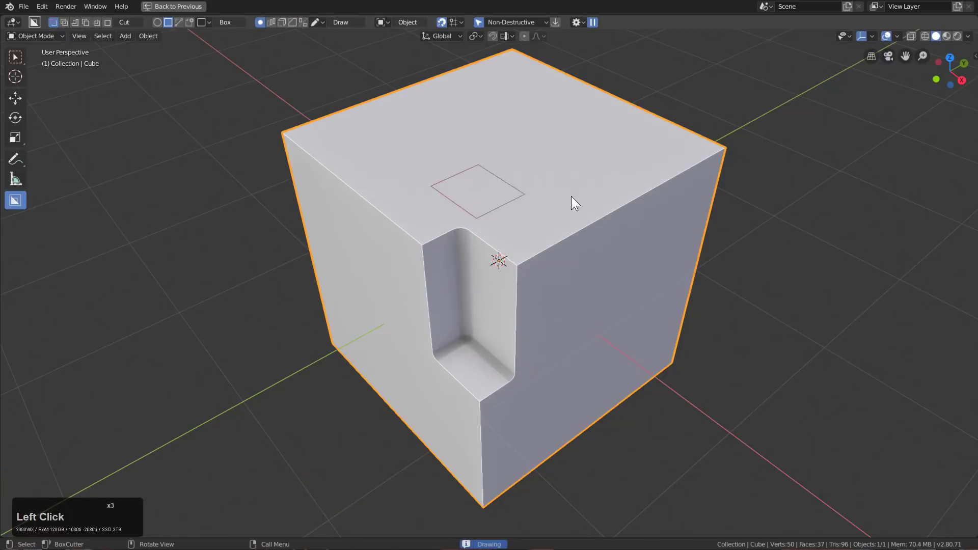
Add bevelled cuts: a square pocket on top, a step along the back edge, and a side recess
left_click(579, 227)
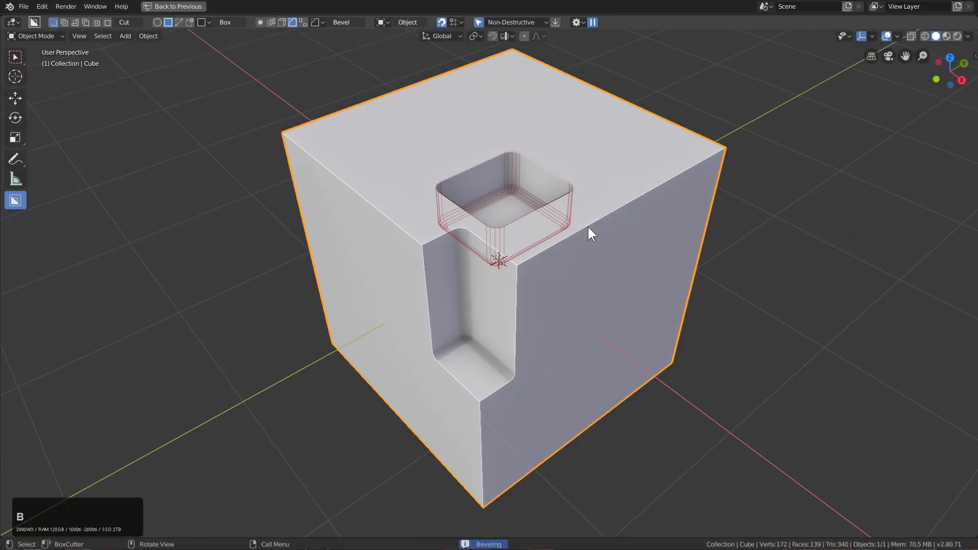
left_click(585, 228)
left_click_drag(567, 157, 726, 160)
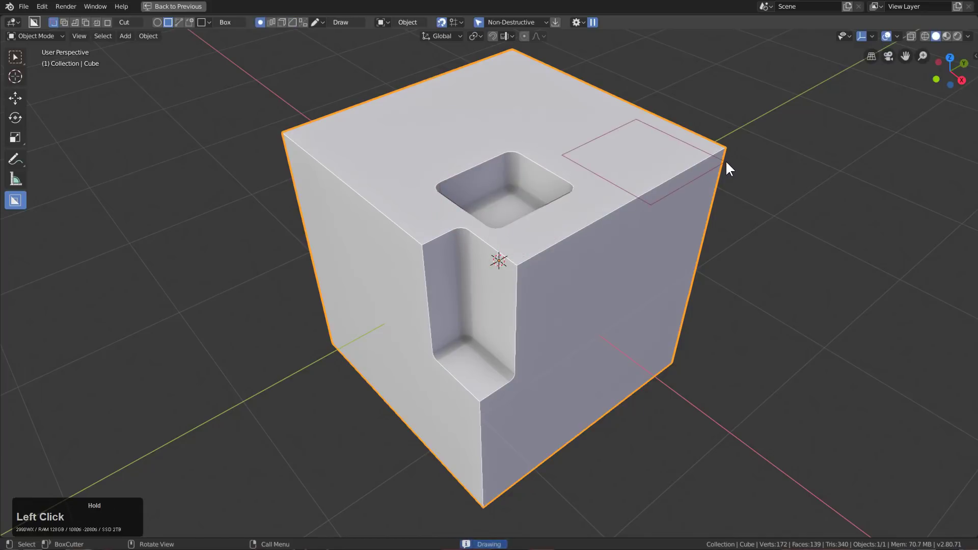
left_click(718, 204)
double_click(657, 217)
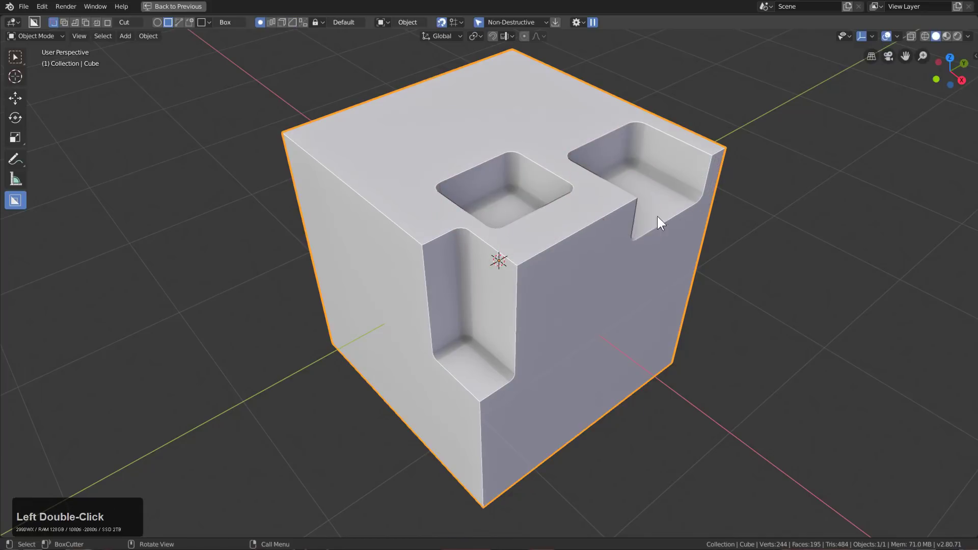
left_click_drag(606, 348, 589, 336)
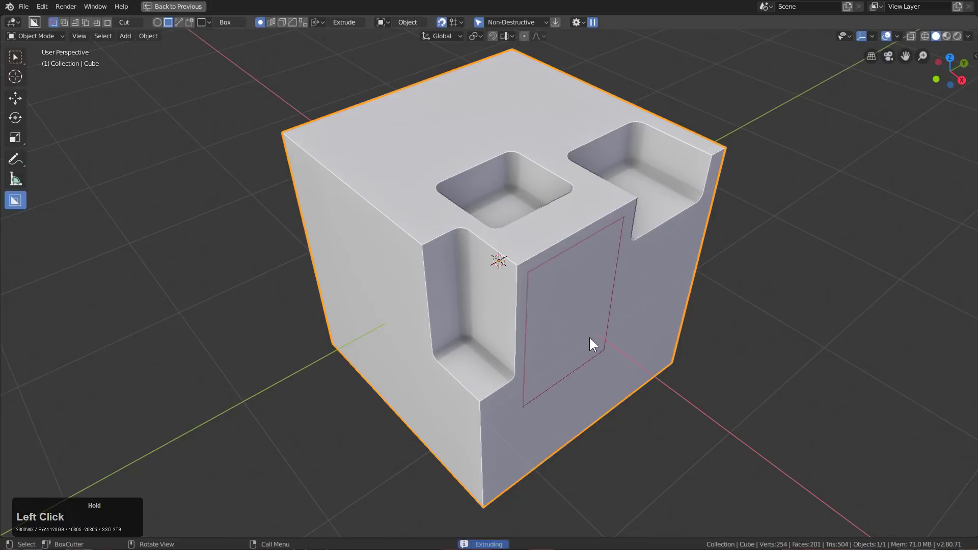
left_click(582, 330)
double_click(582, 328)
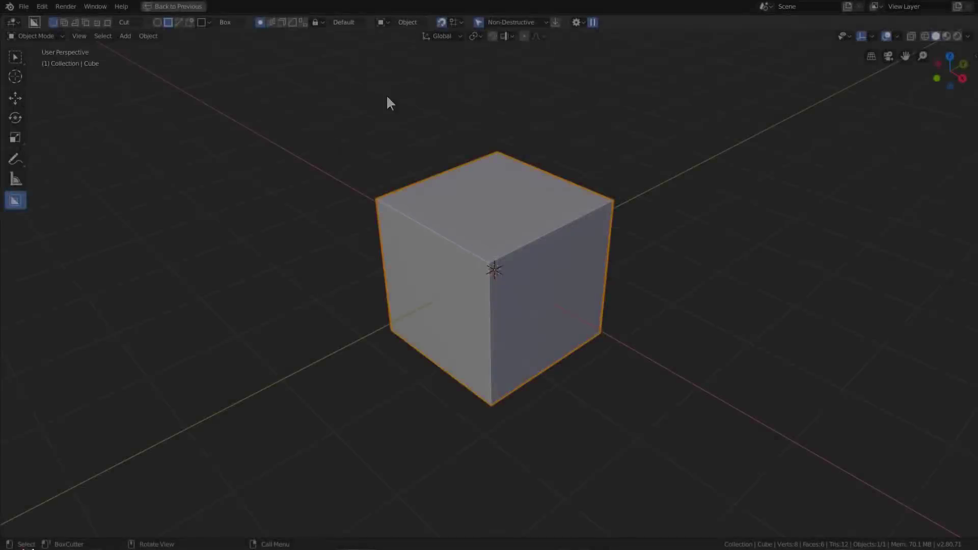
Switch to the Ngon shape and draw a stepped freeform outline in front view on the cube's side
left_click(179, 22)
middle_click_drag(448, 183, 494, 219)
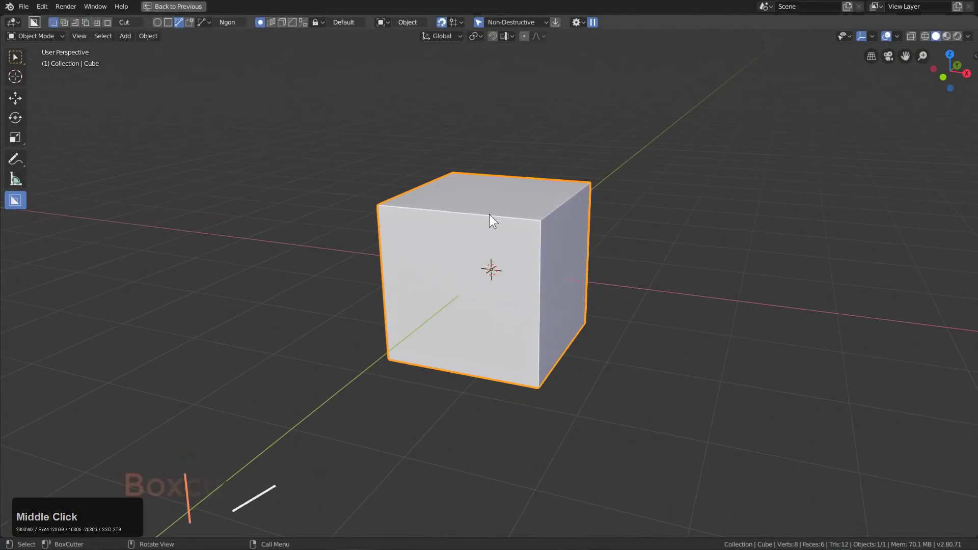
key("d")
key("KP_1")
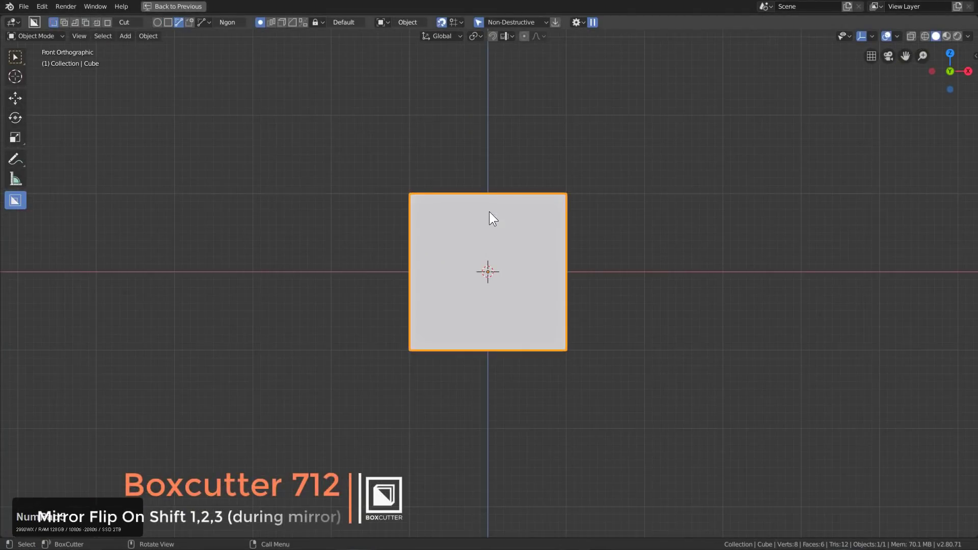
left_click(541, 196, "ctrl")
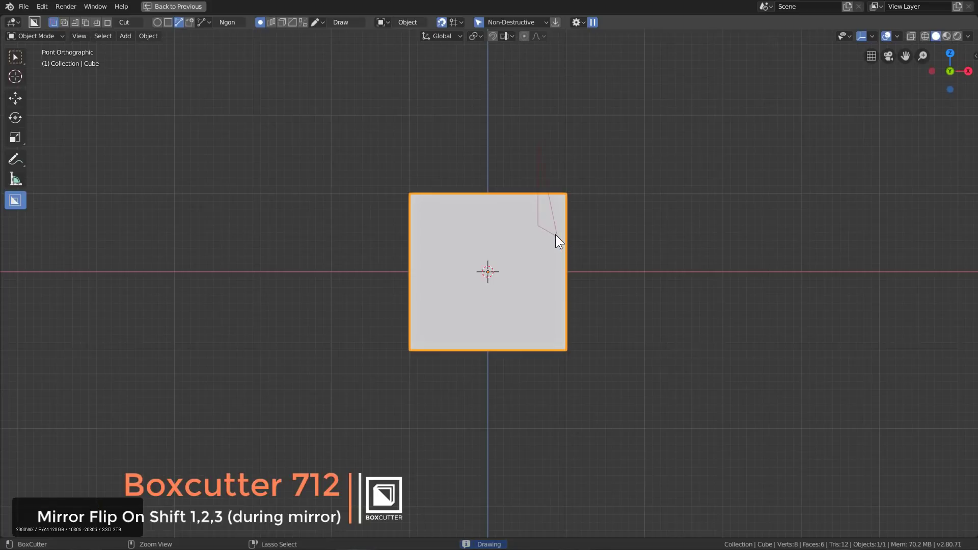
left_click(559, 280, "ctrl")
left_click(530, 294, "ctrl")
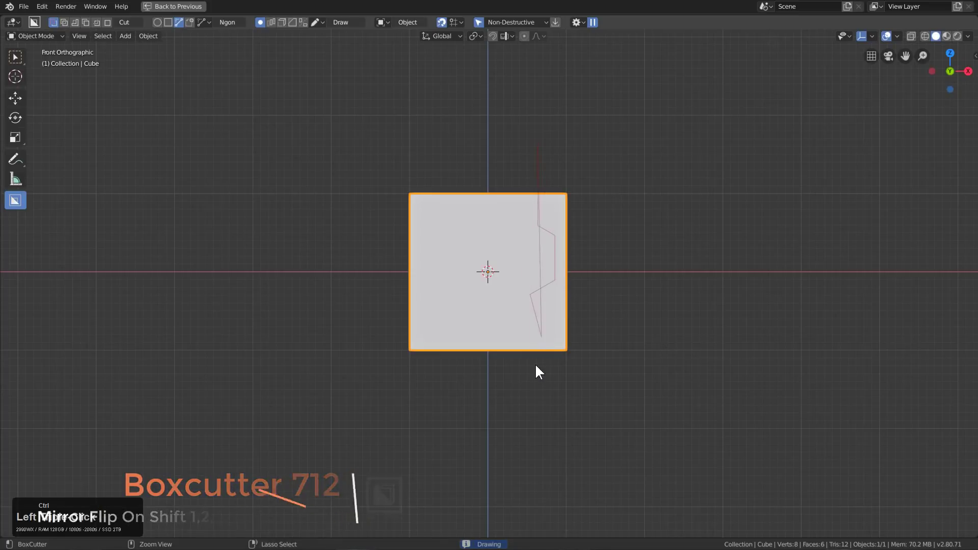
double_click(553, 386, "ctrl")
left_click(626, 179, "ctrl")
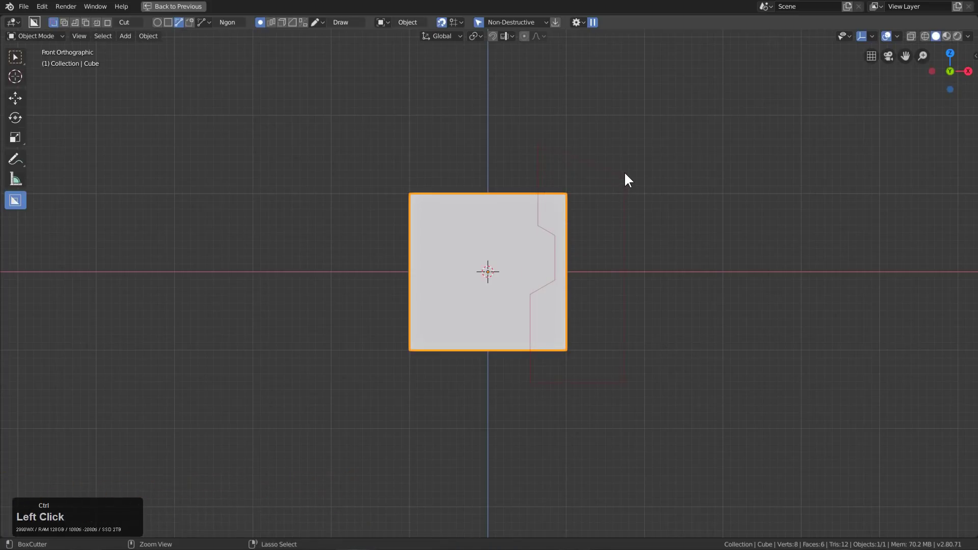
Set the cut depth, try a Z mirror and flip it, remove the mirror, and confirm the cut
mouse_move(625, 178)
middle_mouse_down()
mouse_move(650, 226)
mouse_move(621, 192)
middle_mouse_up()
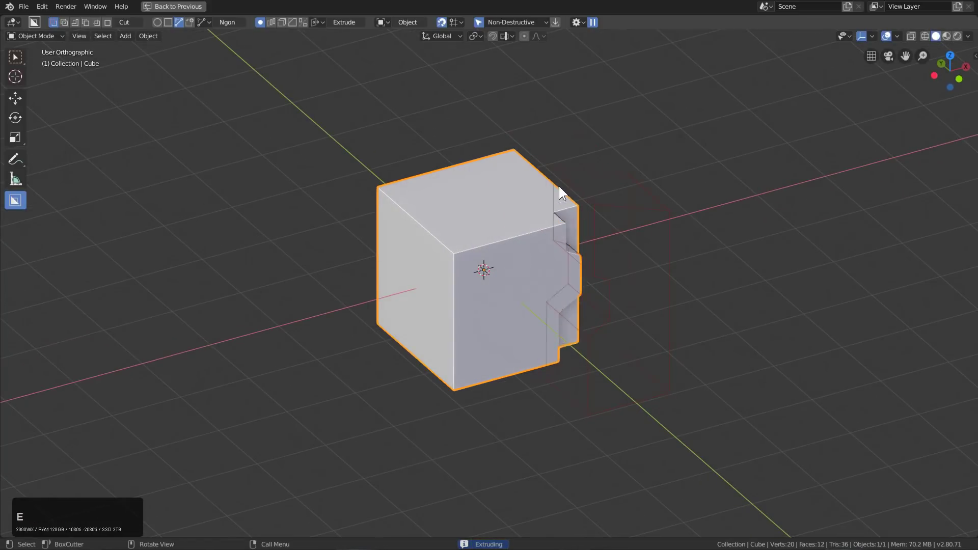
middle_click_drag(531, 182, 494, 177)
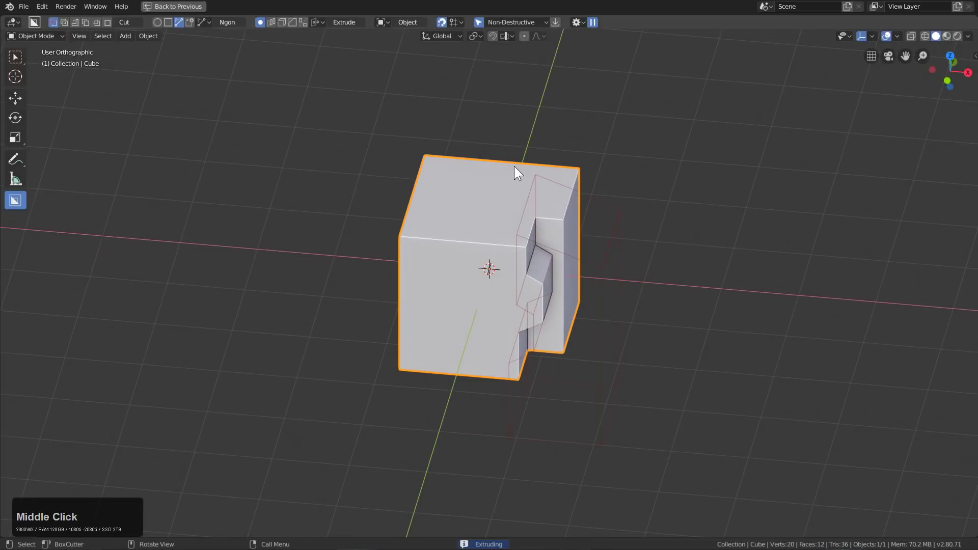
key("3")
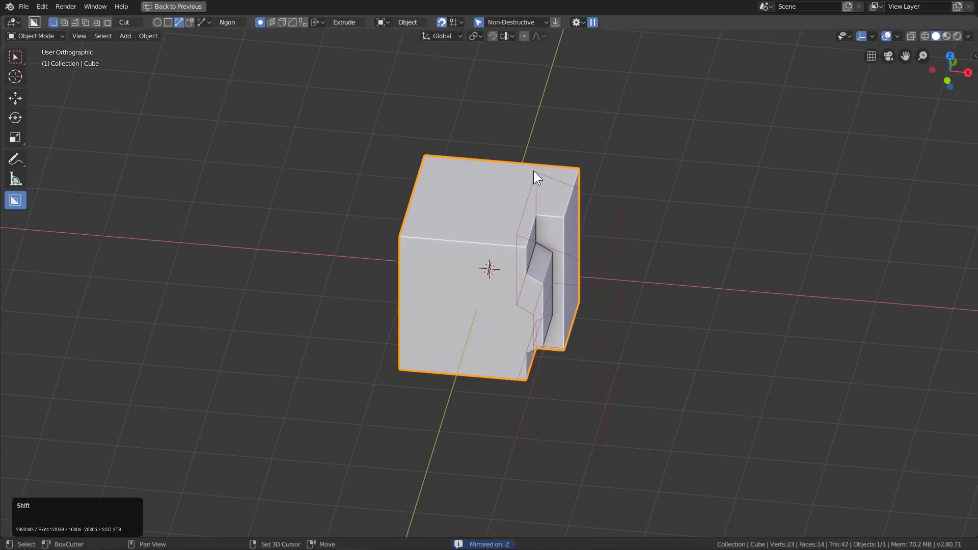
key("shift+3")
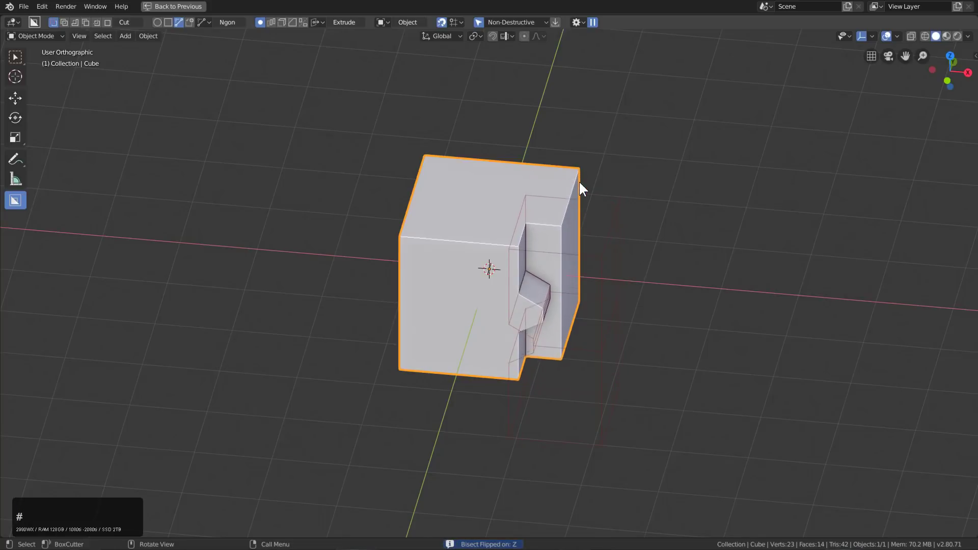
key("3")
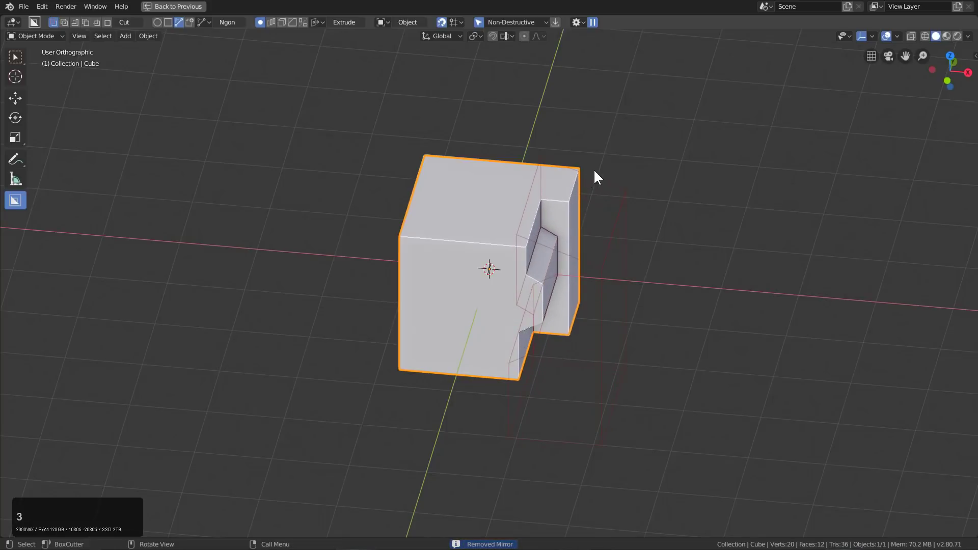
left_click(602, 171)
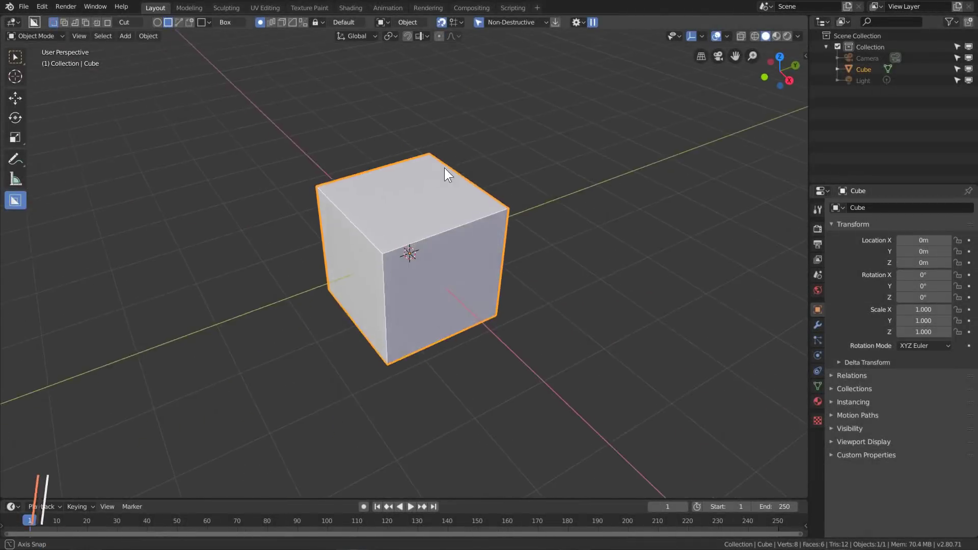
Zoom in on the cube and show the cutting tool's help in the Properties Tool tab
scroll(454, 173, "up", 3)
middle_click_drag(483, 179, 809, 218)
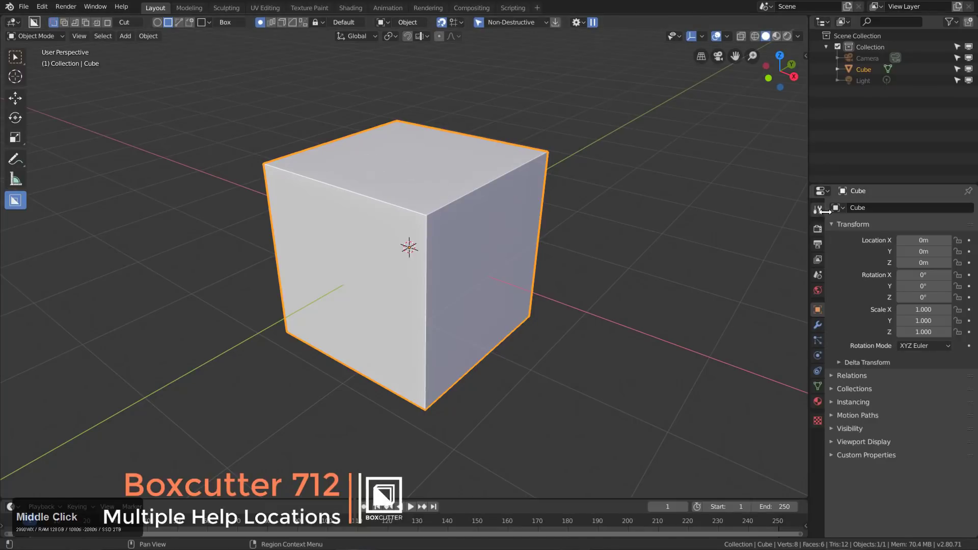
left_click(819, 210)
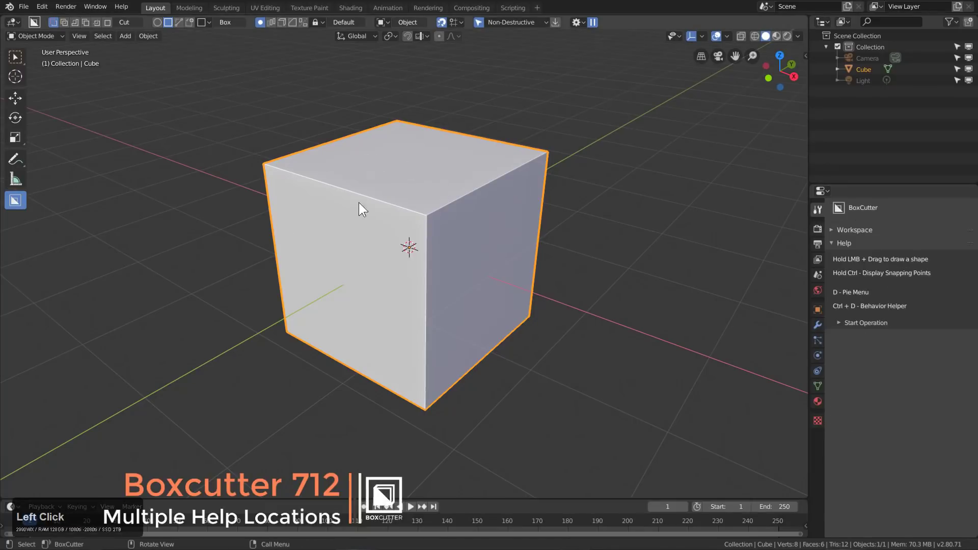
Cut a deep box notch into the cube's top edge, then maximize the 3D view
left_click_drag(418, 203, 457, 259)
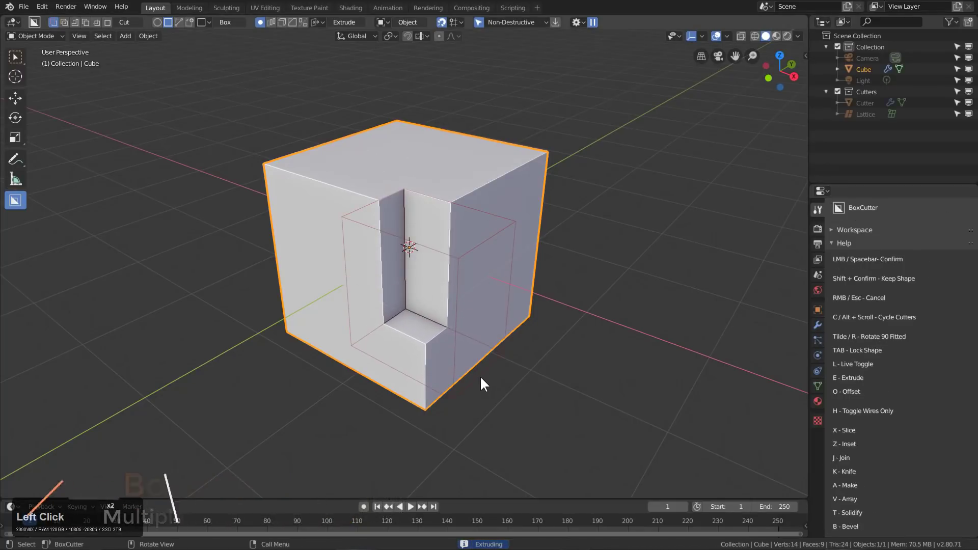
left_click(481, 350)
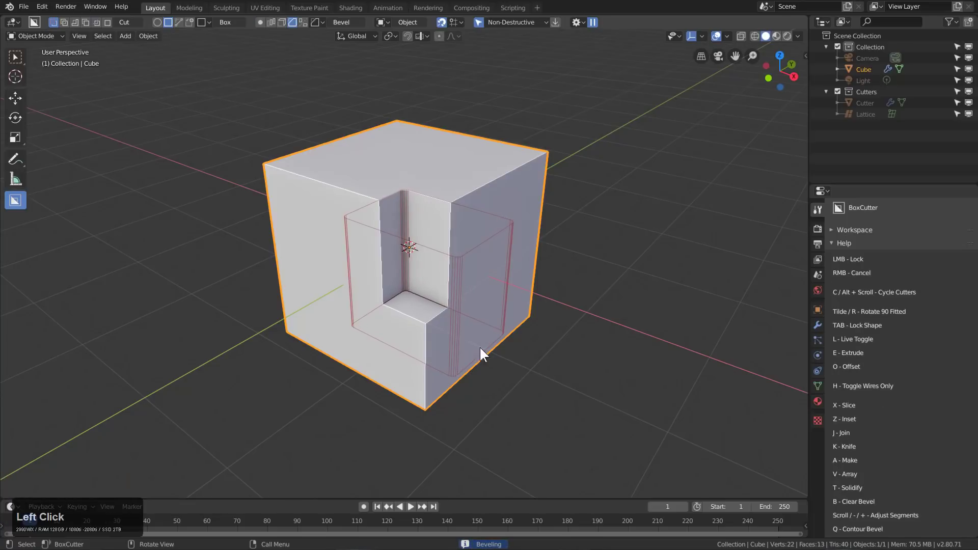
left_click(454, 294)
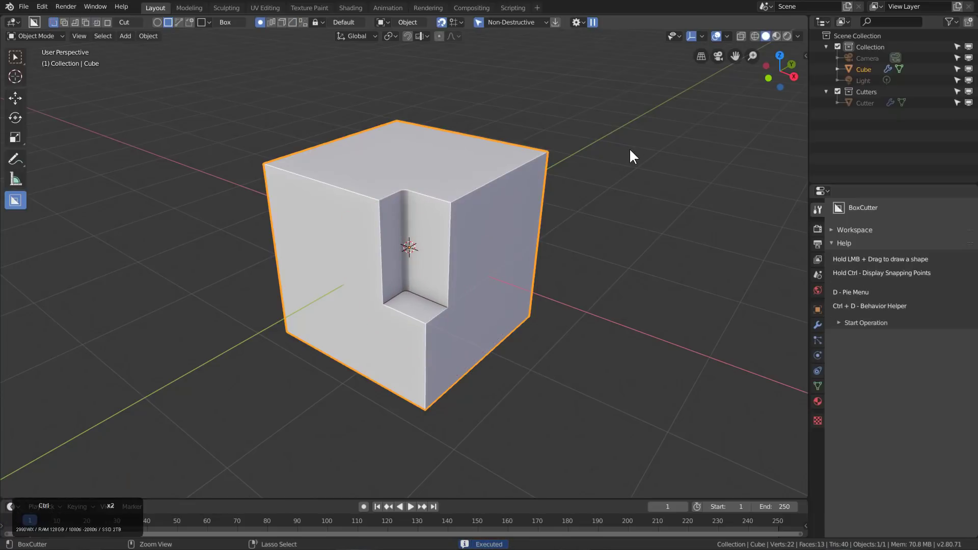
key("ctrl+space")
middle_click_drag(652, 131, 626, 142)
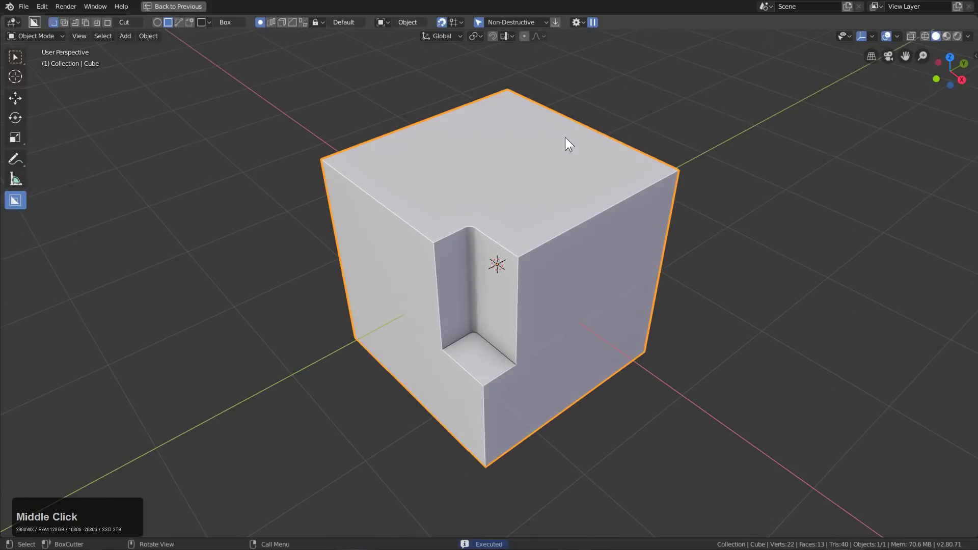
Show the tool help in the sidebar and cut a bevelled, round-cornered box notch into the front face
key("n")
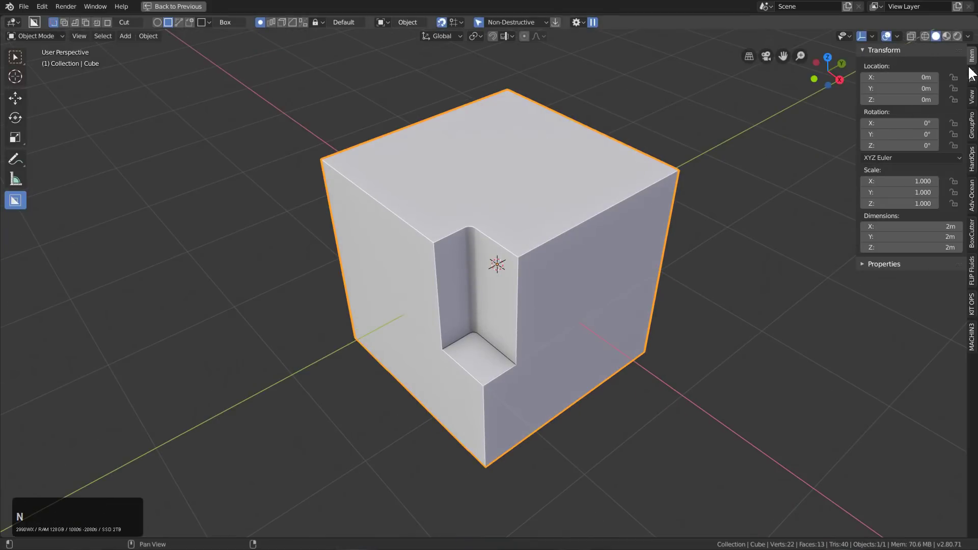
left_click(972, 74)
mouse_move(565, 244)
left_mouse_down()
mouse_move(623, 229)
mouse_move(621, 313)
mouse_move(668, 310)
left_mouse_up()
key("b")
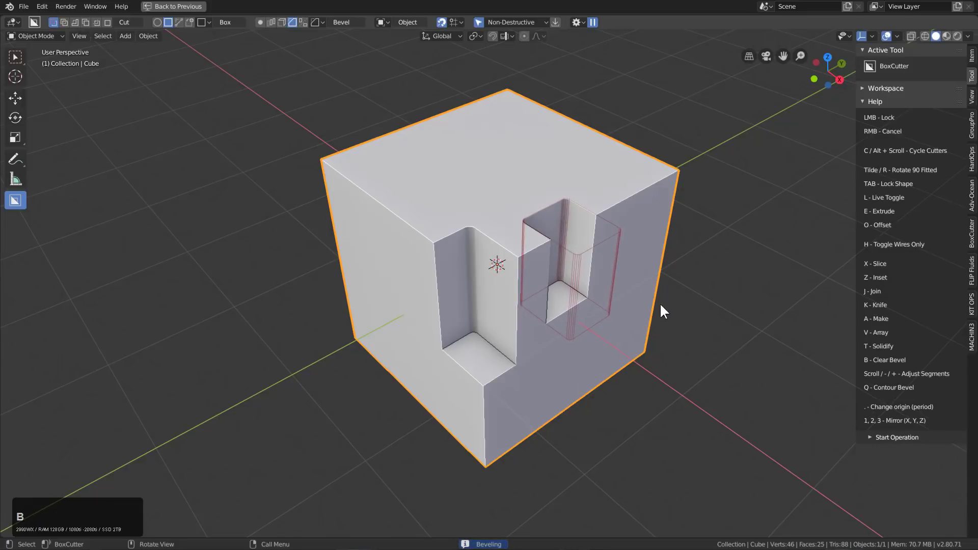
left_click(665, 302)
left_click(560, 254)
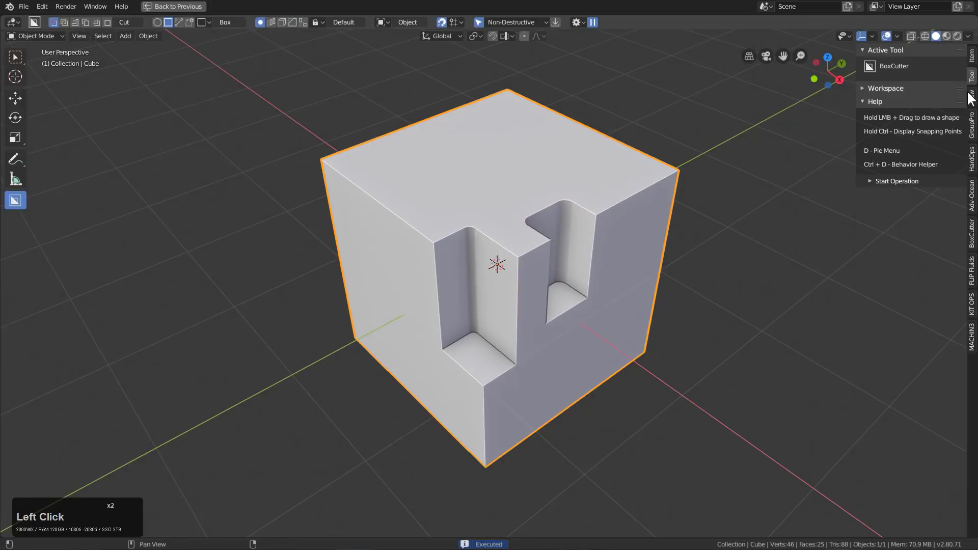
Browse the BoxCutter sidebar tab and the D shape pie menu, then return to the tool help
left_click(971, 233)
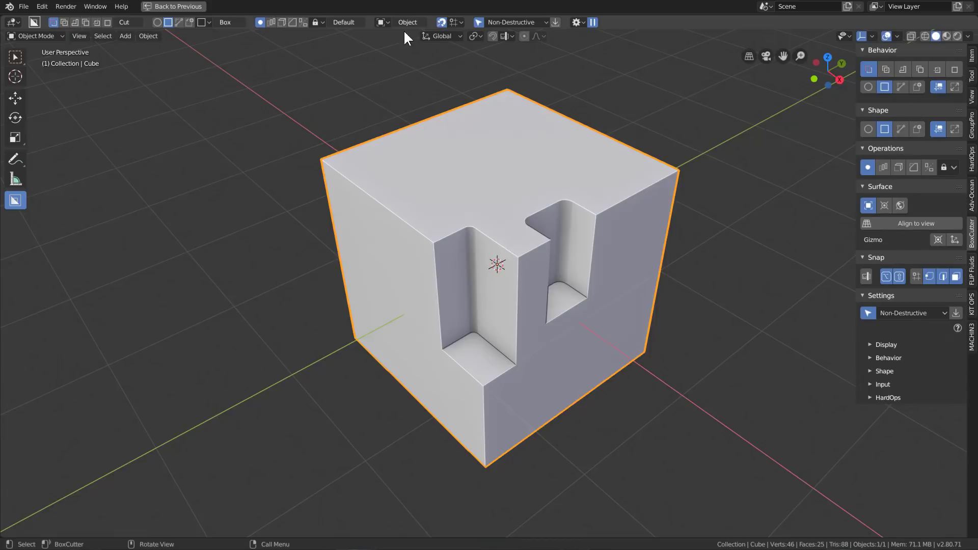
key("d")
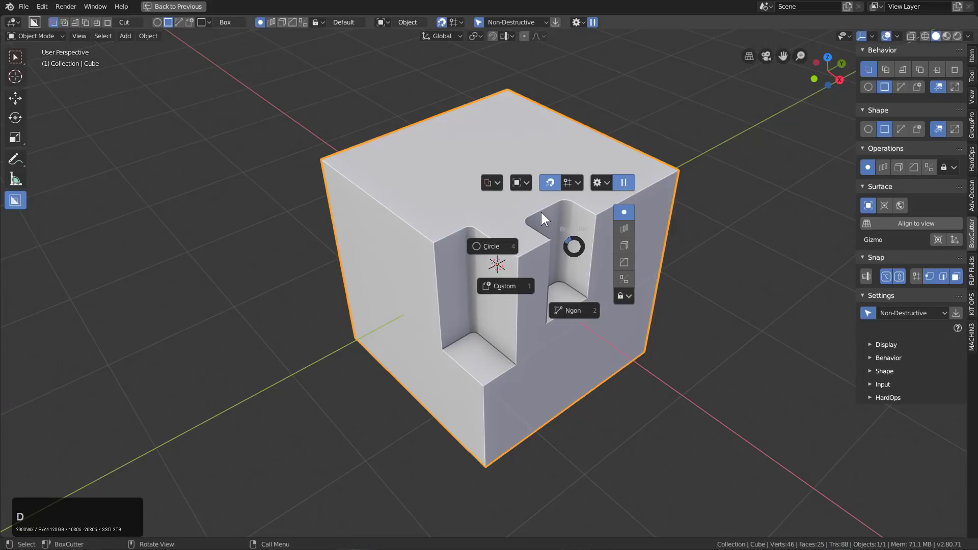
key("Escape")
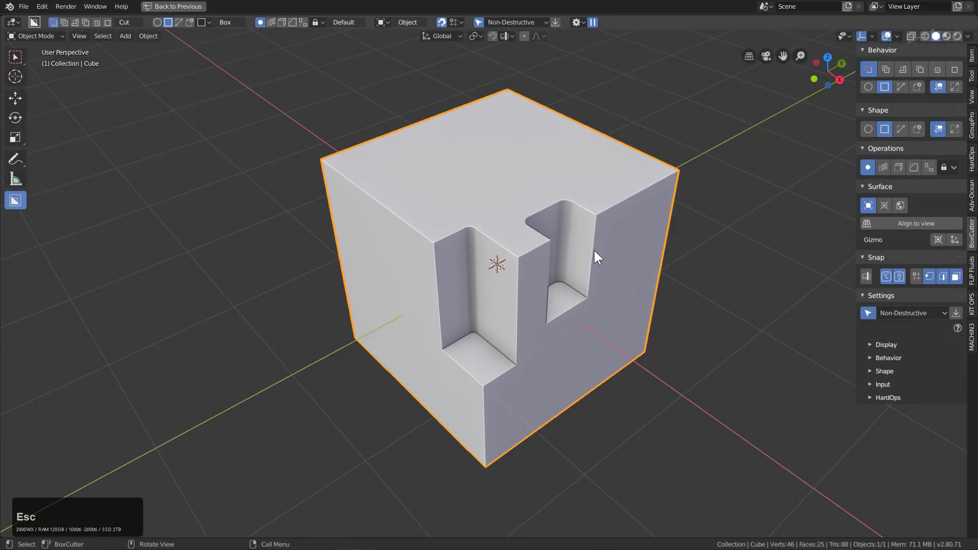
left_click(972, 75)
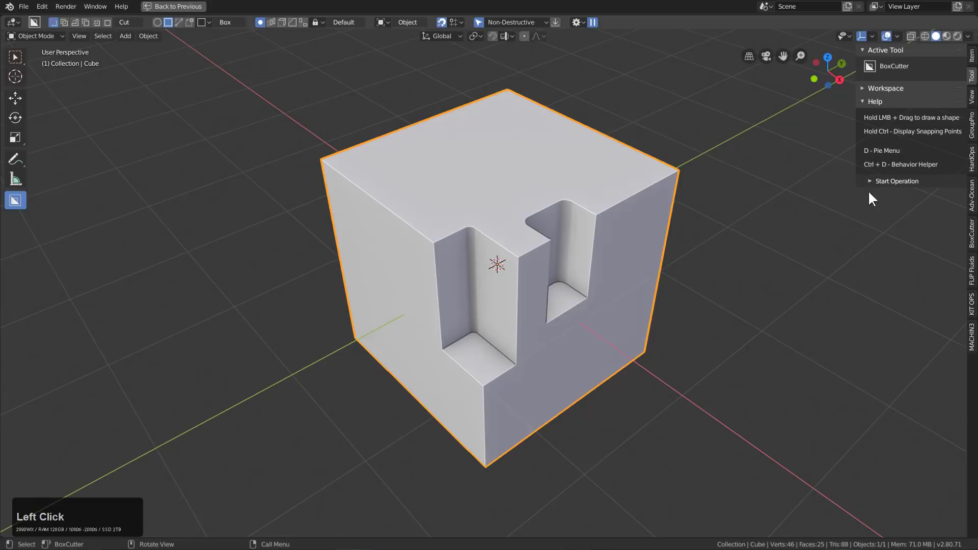
Cut another round-cornered box notch into the cube's top edge
mouse_move(871, 198)
middle_mouse_down()
mouse_move(678, 236)
mouse_move(563, 194)
middle_mouse_up()
mouse_move(560, 192)
left_mouse_down()
mouse_move(670, 246)
mouse_move(698, 240)
left_mouse_up()
key("b")
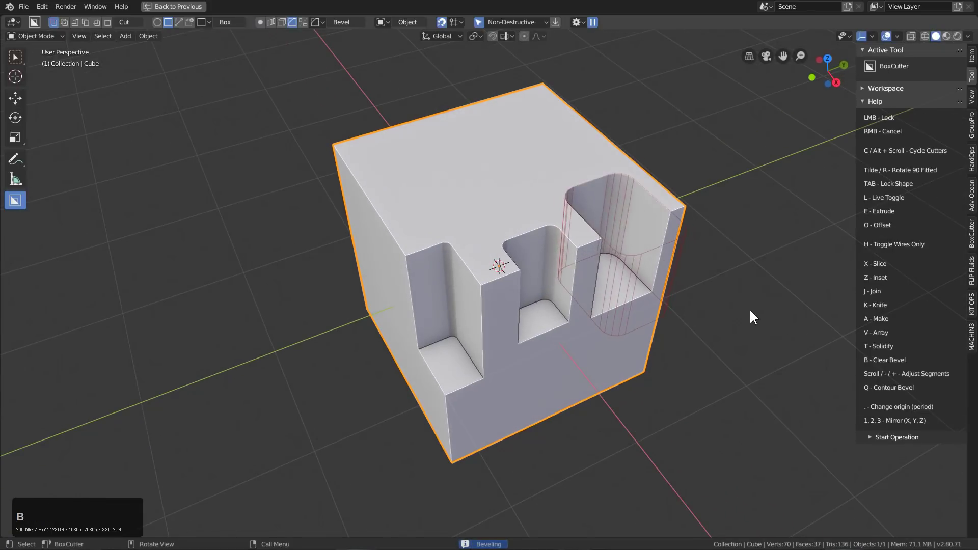
left_click(692, 293)
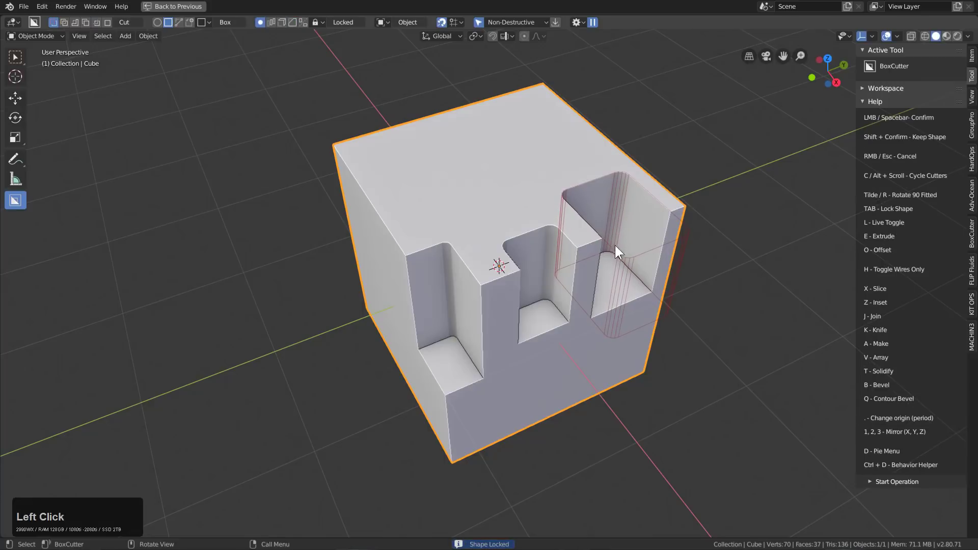
left_click(643, 279)
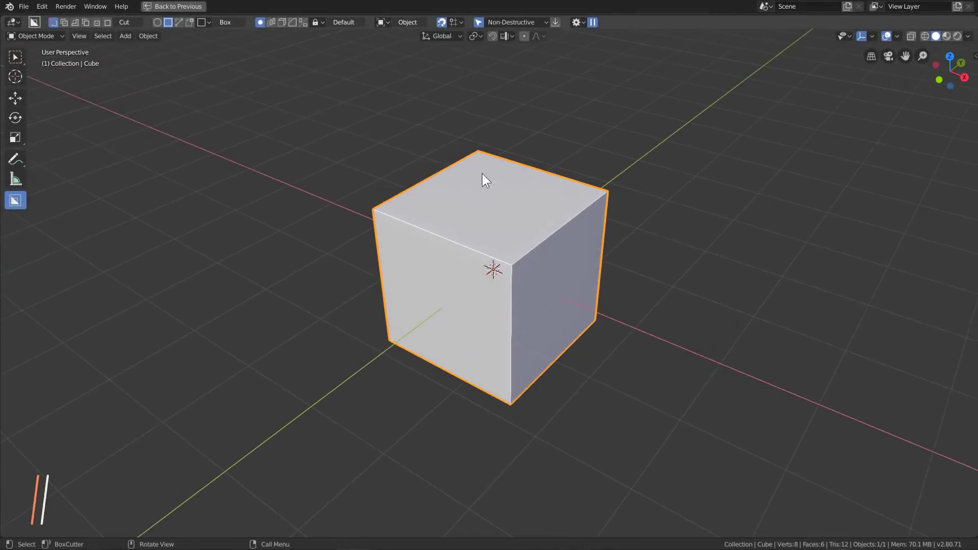
Cut a box into the top front edge, keeping the cutter, and tilt the cutter around X
scroll(482, 174, "up", 2)
left_click_drag(381, 190, 429, 246)
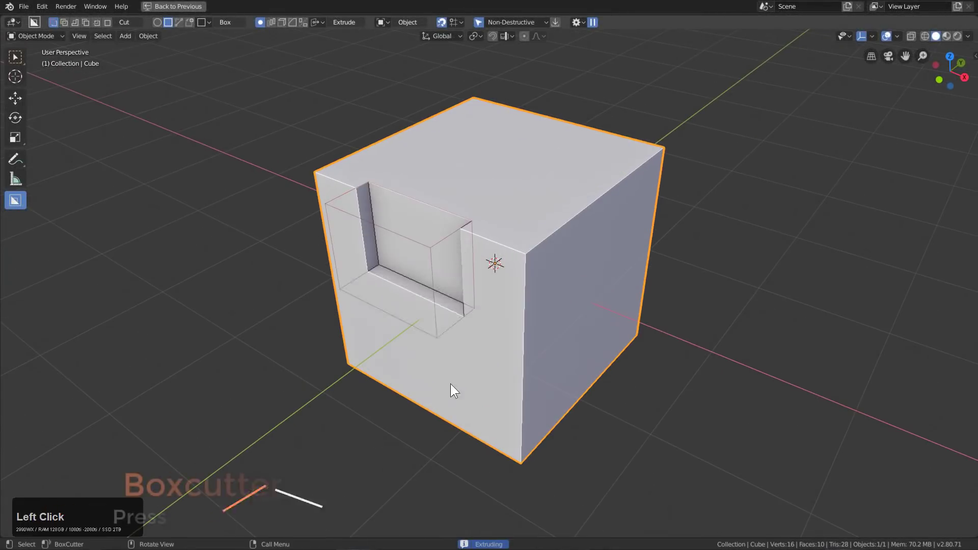
left_click(459, 488)
key("r")
key("x")
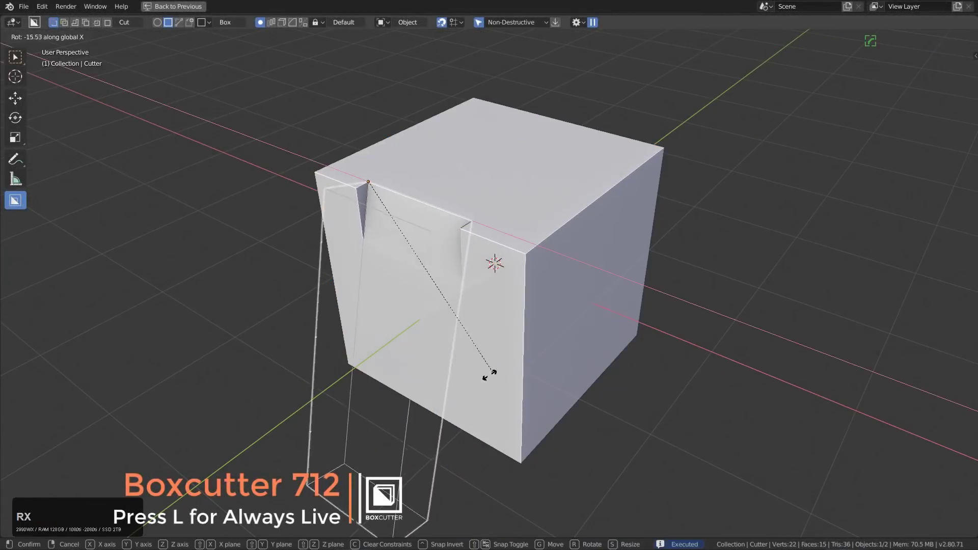
left_click(387, 399)
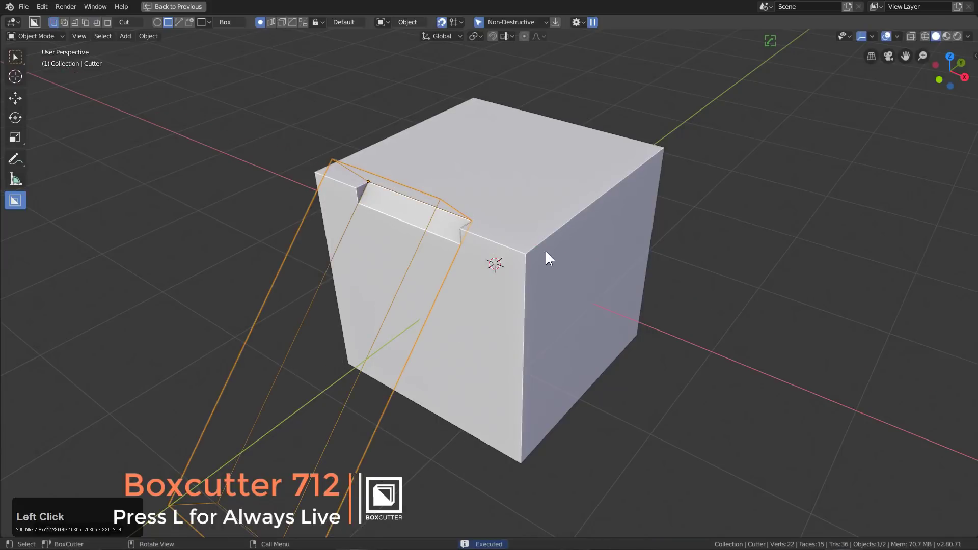
Cut a small corner notch and a deep vertical slot into the cube's right face
left_click(519, 252)
left_click_drag(497, 262, 537, 256)
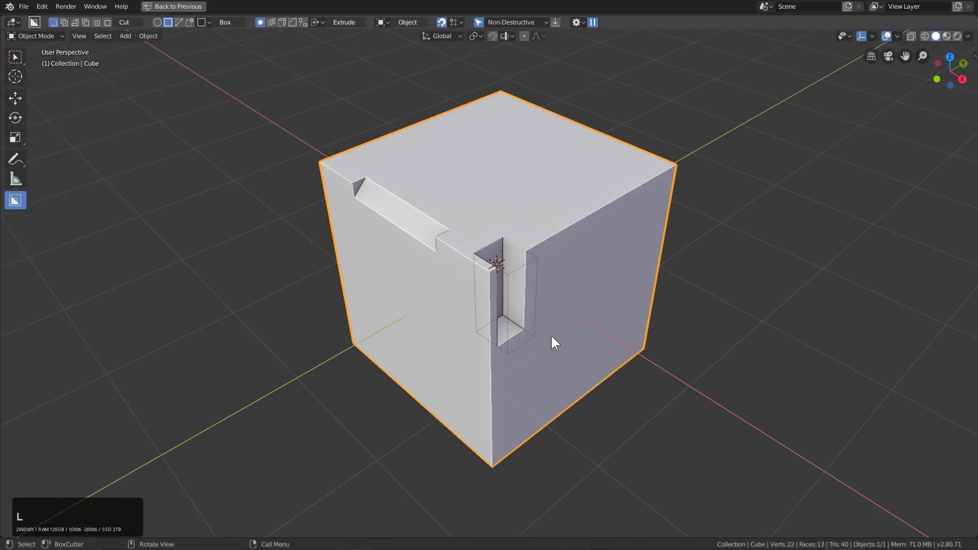
left_click(552, 283)
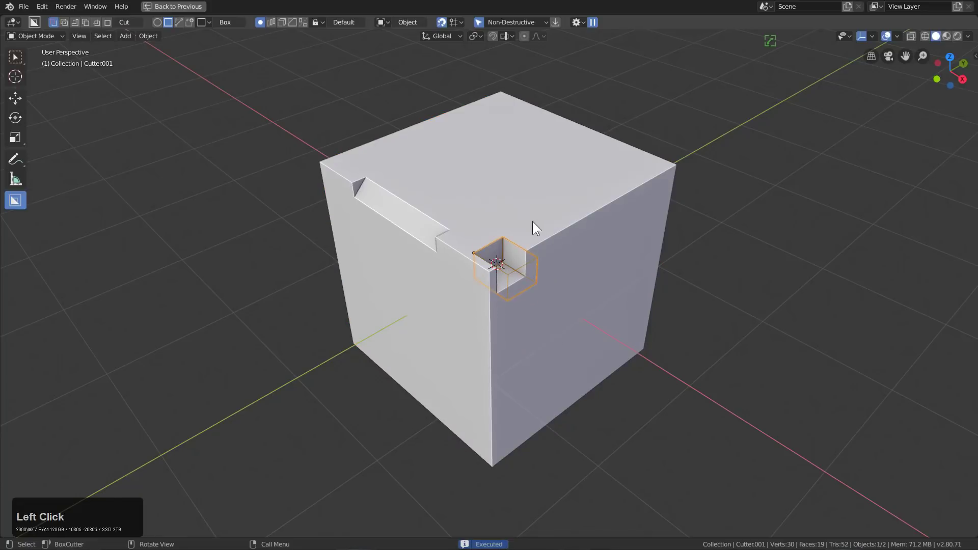
left_click(502, 223)
left_click_drag(602, 230, 602, 232)
left_click(600, 260)
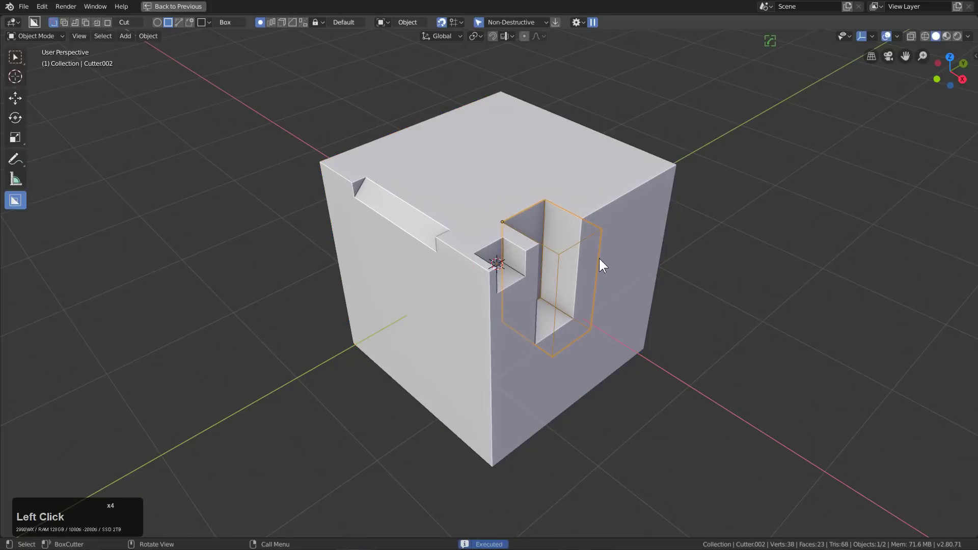
Cut a second vertical slot near the top-right edge, then cancel an X rotation of its cutter
left_click(573, 157)
left_click_drag(543, 186, 672, 210)
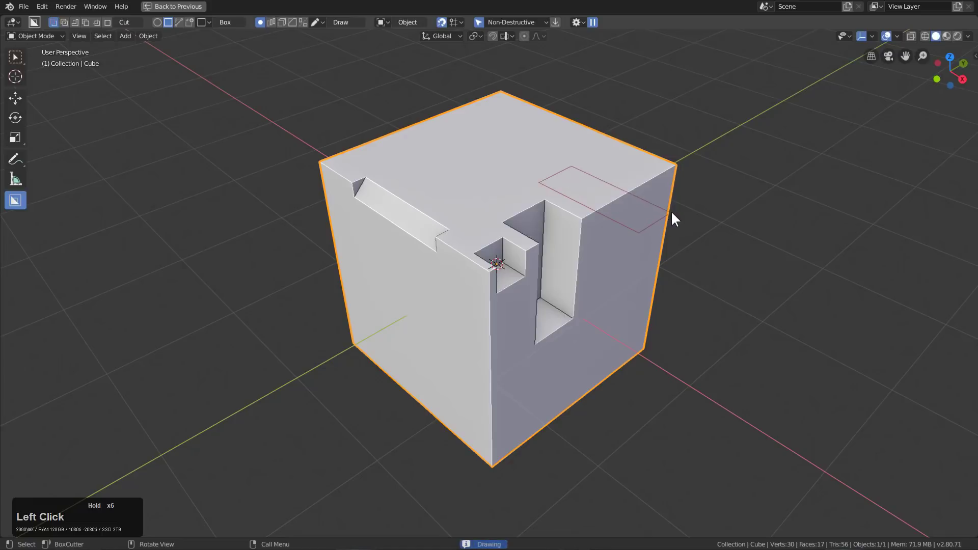
left_click(670, 293)
key("r")
key("x")
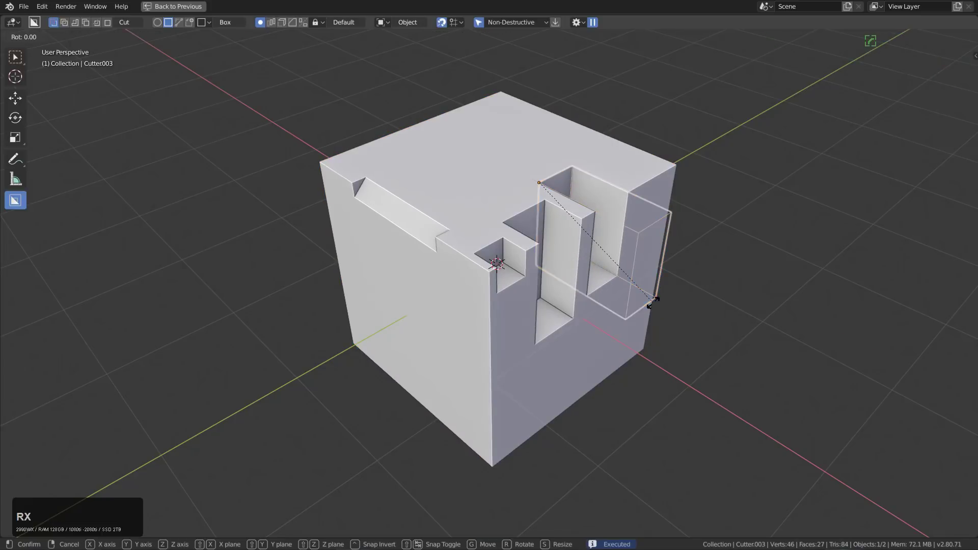
right_click(655, 222)
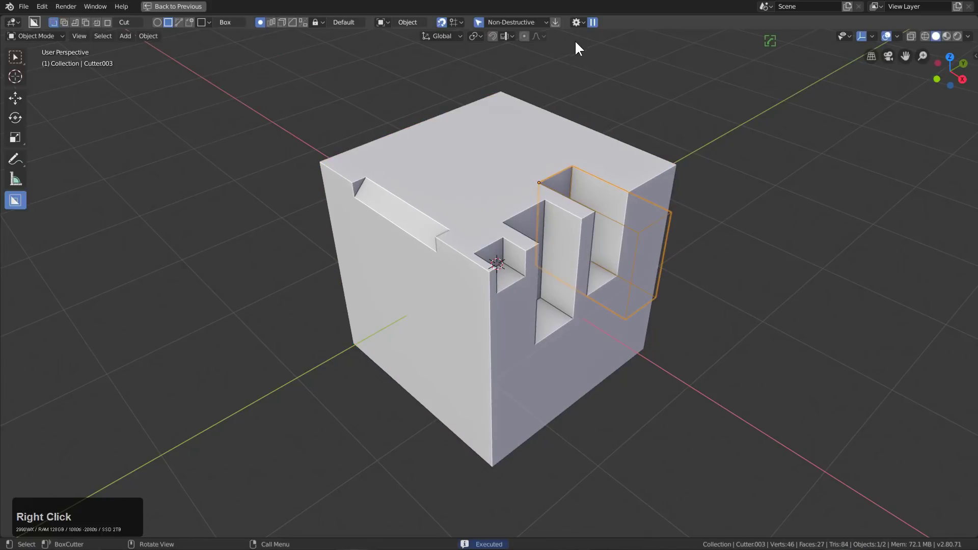
Toggle Auto Hide in the BoxCutter settings and reselect the cube
left_click(578, 23)
left_click(627, 185)
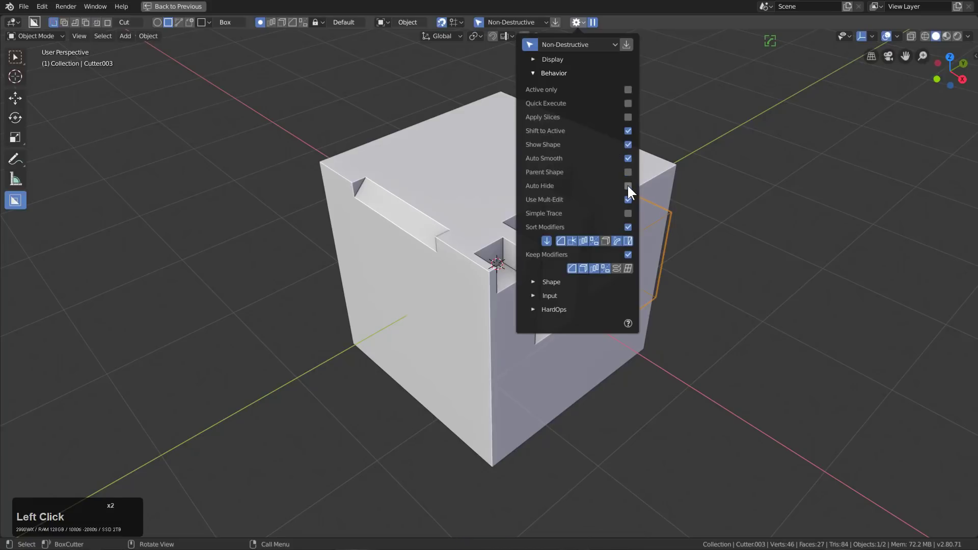
left_click(498, 209)
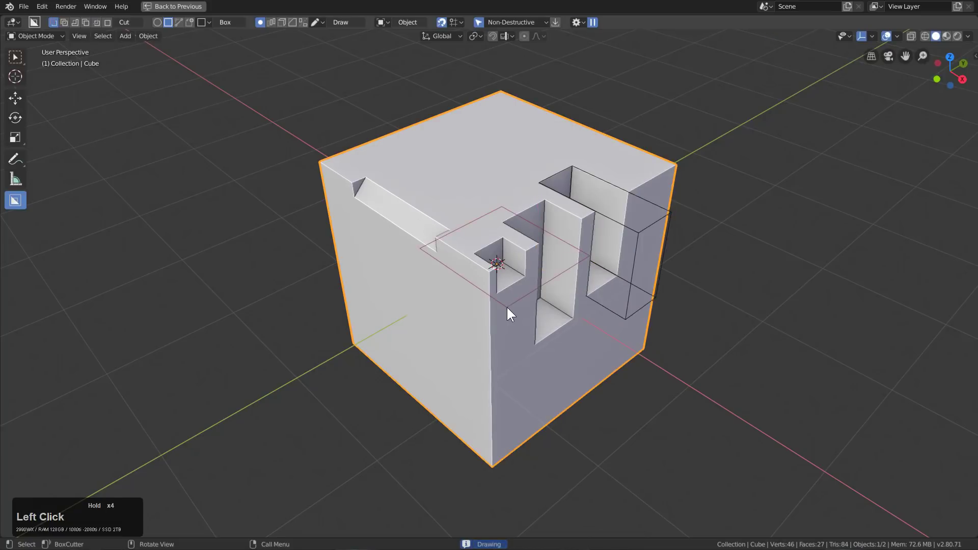
Cut two more box notches across the top and into the top-left edge
left_click_drag(508, 308, 518, 350)
left_click(439, 177)
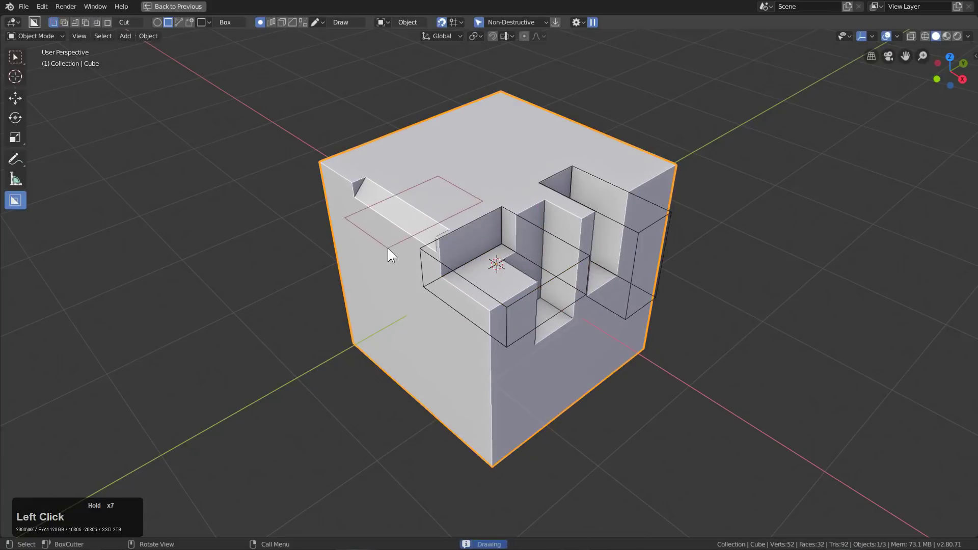
left_click_drag(390, 255, 393, 328)
left_click(393, 328)
mouse_move(393, 328)
middle_mouse_down()
mouse_move(450, 237)
mouse_move(372, 183)
mouse_move(376, 176)
middle_mouse_up()
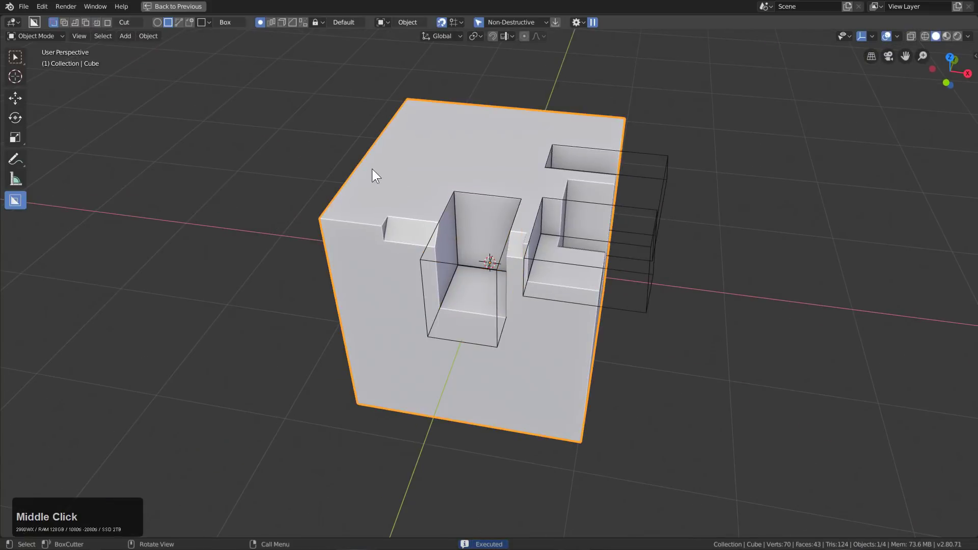
left_click(396, 332)
Round the middle cutter's corners with a Hard Ops width bevel, raise it on Z, and reselect the cube
left_click(472, 267)
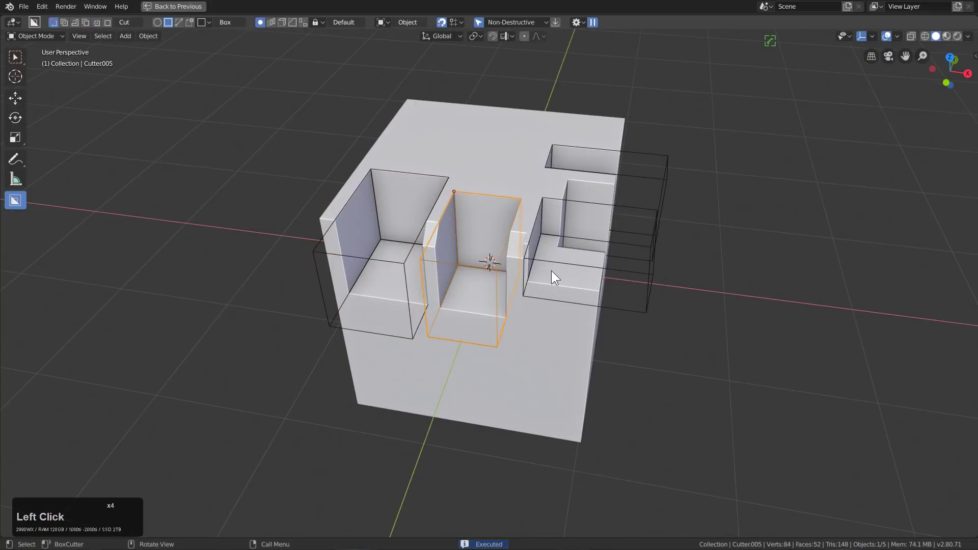
key("q")
left_click(532, 265)
scroll(512, 268, "up", 1)
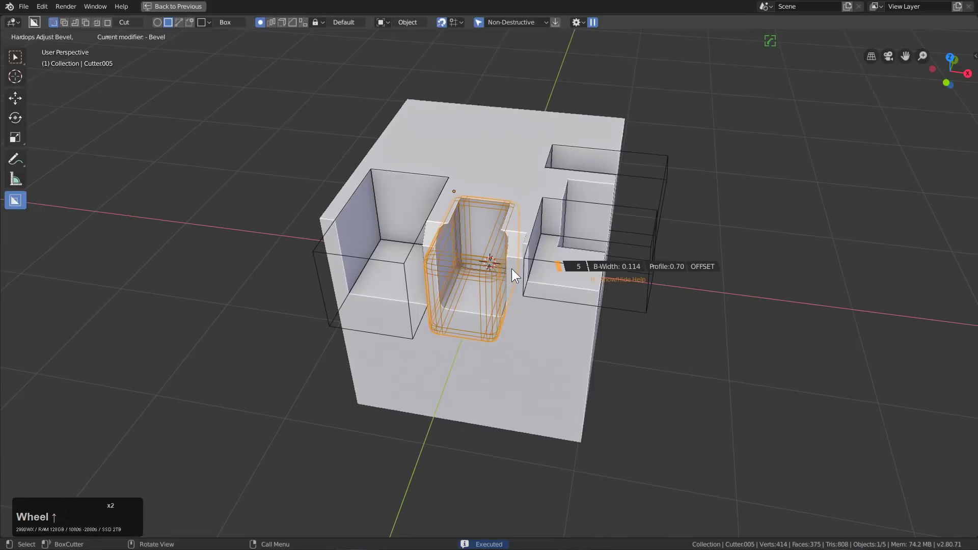
left_click(512, 268)
key("g")
key("z")
left_click(419, 313)
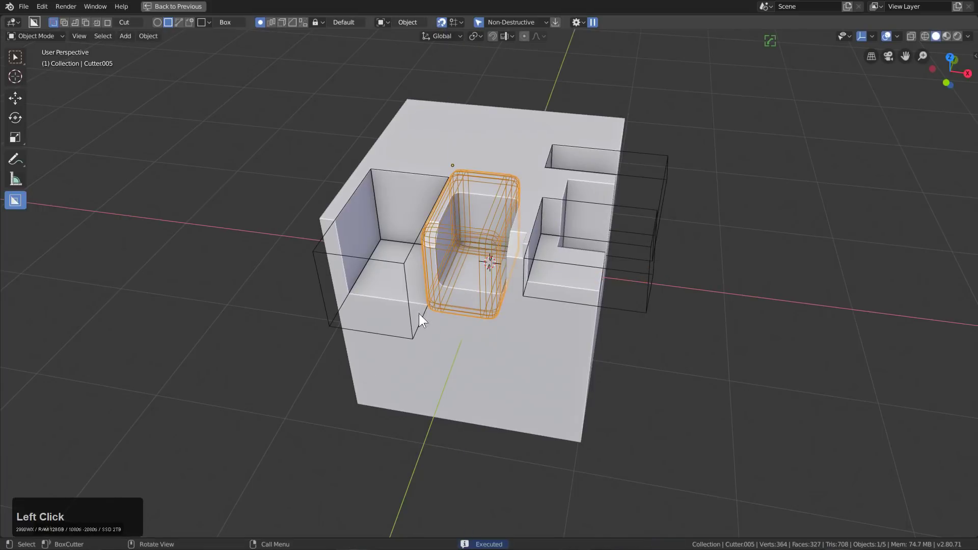
left_click(380, 187)
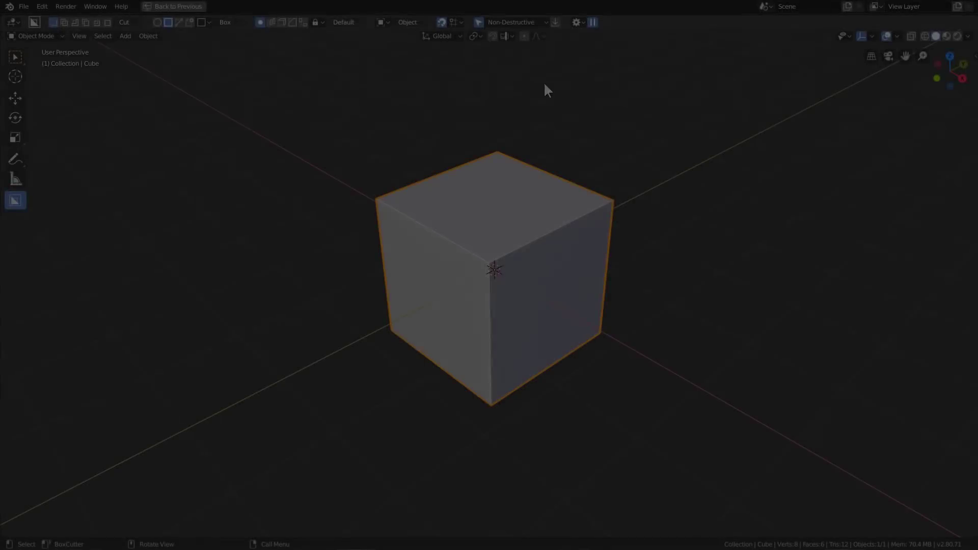
Turn off Wires Only and cut a bevelled box notch into the cube's front
left_click(575, 21)
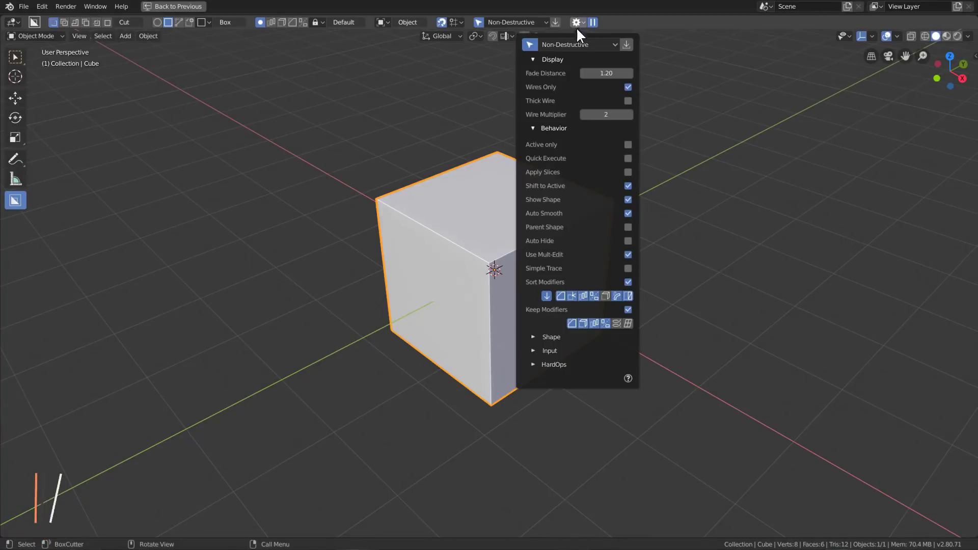
left_click(628, 87)
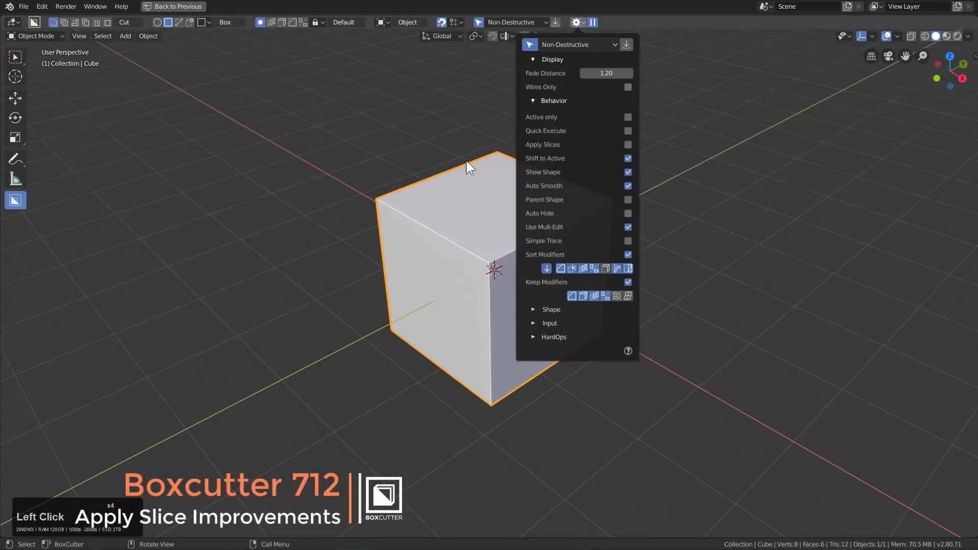
left_click_drag(492, 287, 495, 296)
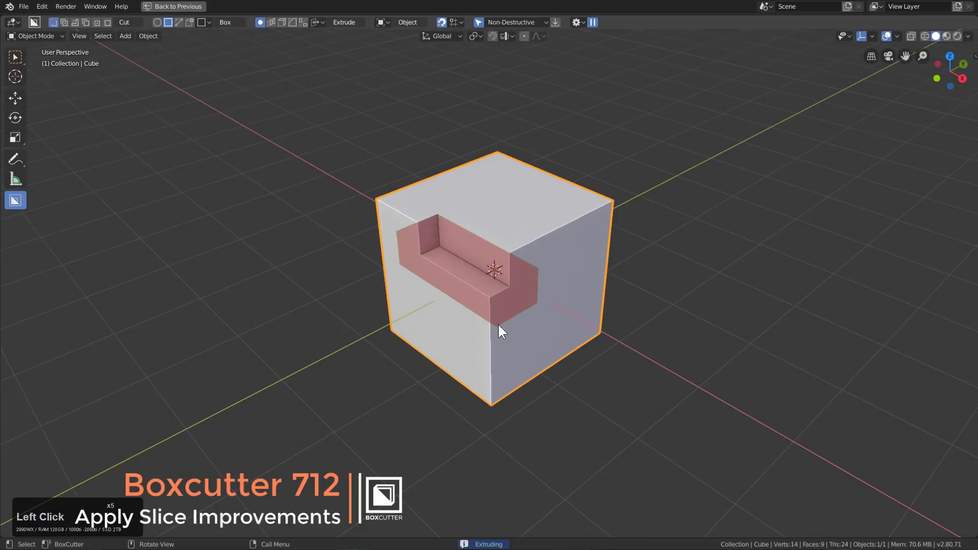
key("b")
key("b")
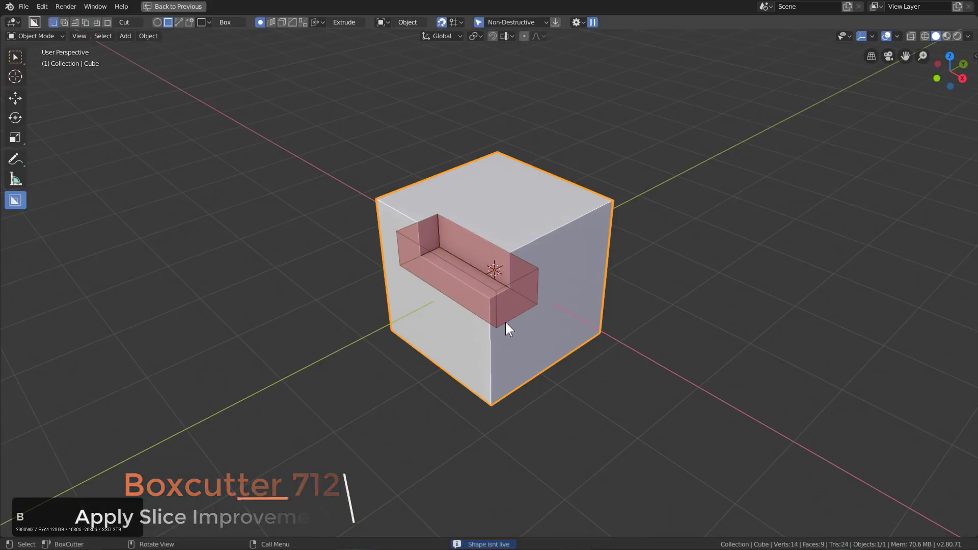
left_click(519, 320)
Cut a second, shallow notch across the cube's top
left_click(493, 214)
mouse_move(515, 199)
left_mouse_down()
mouse_move(503, 271)
mouse_move(519, 295)
left_mouse_up()
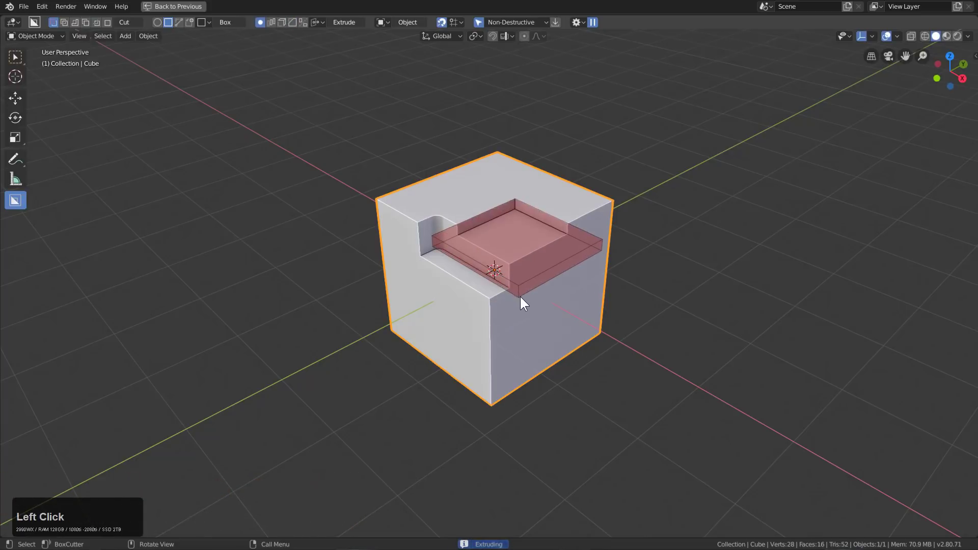
left_click(520, 295)
Join an extruded, round-cornered block onto the cube's right face
mouse_move(575, 226)
left_mouse_down()
mouse_move(535, 295)
mouse_move(491, 342)
mouse_move(497, 335)
left_mouse_up()
key("j")
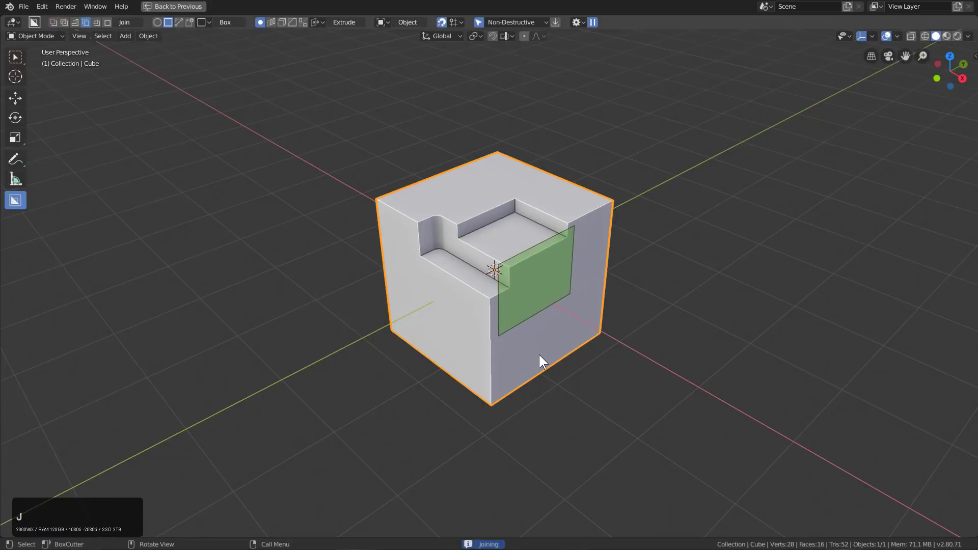
key("e")
key("b")
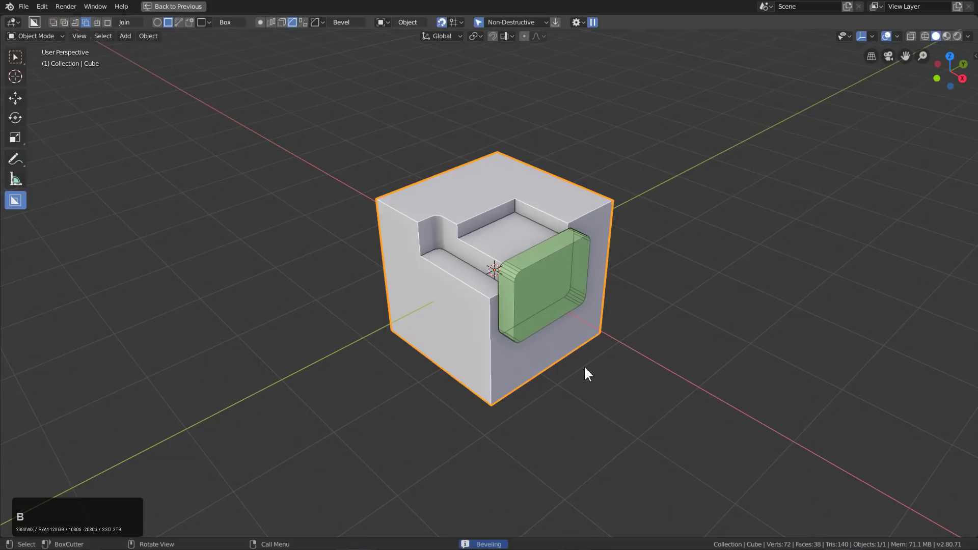
scroll(562, 360, "up", 1)
key("e")
double_click(521, 331)
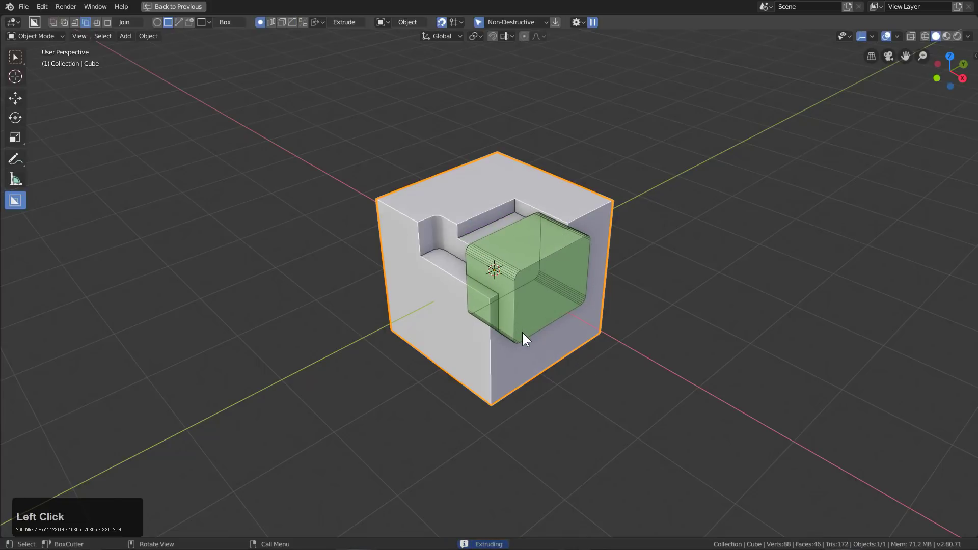
scroll(485, 115, "up", 2)
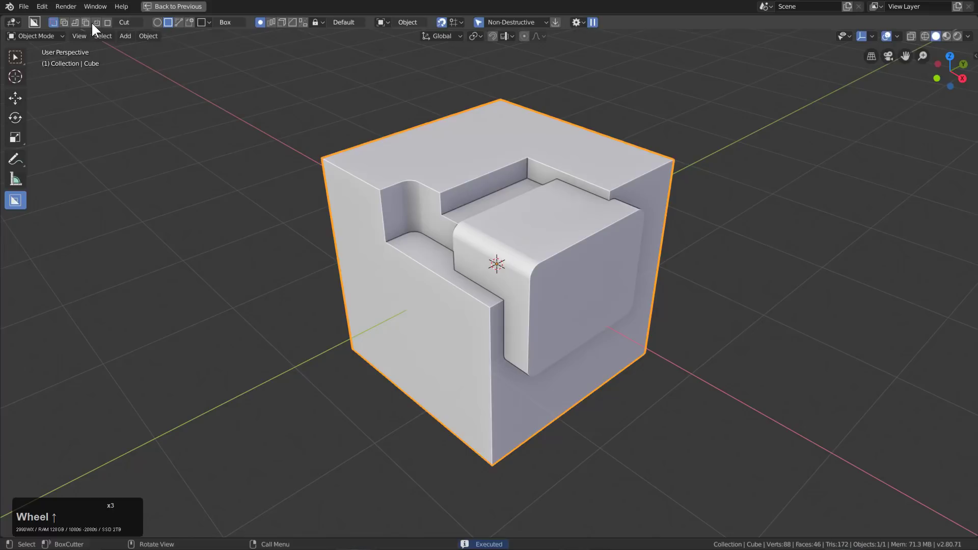
Toggle Apply Slices, slice through the cube's top, and check the slice in edit mode
left_click(574, 22)
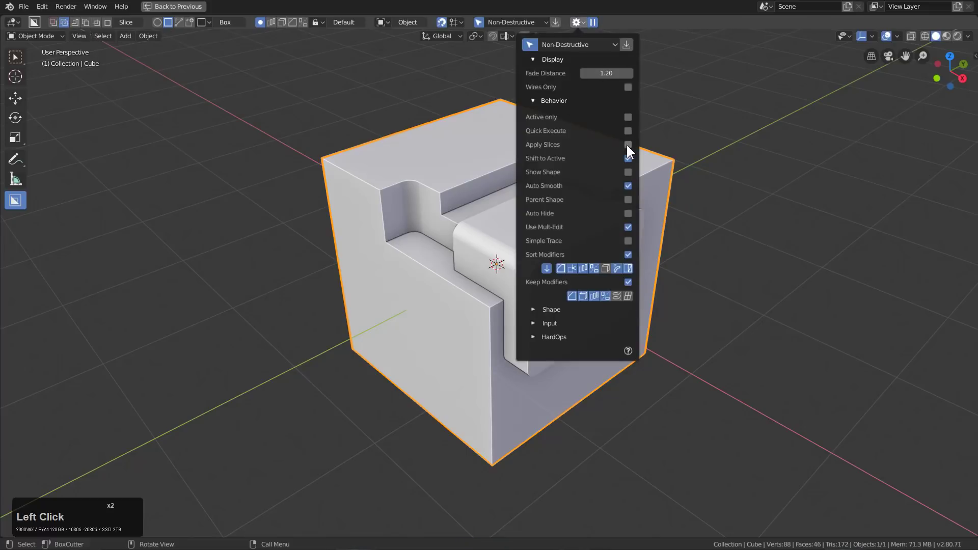
left_click(503, 159)
mouse_move(522, 134)
left_mouse_down()
mouse_move(529, 237)
mouse_move(498, 257)
left_mouse_up()
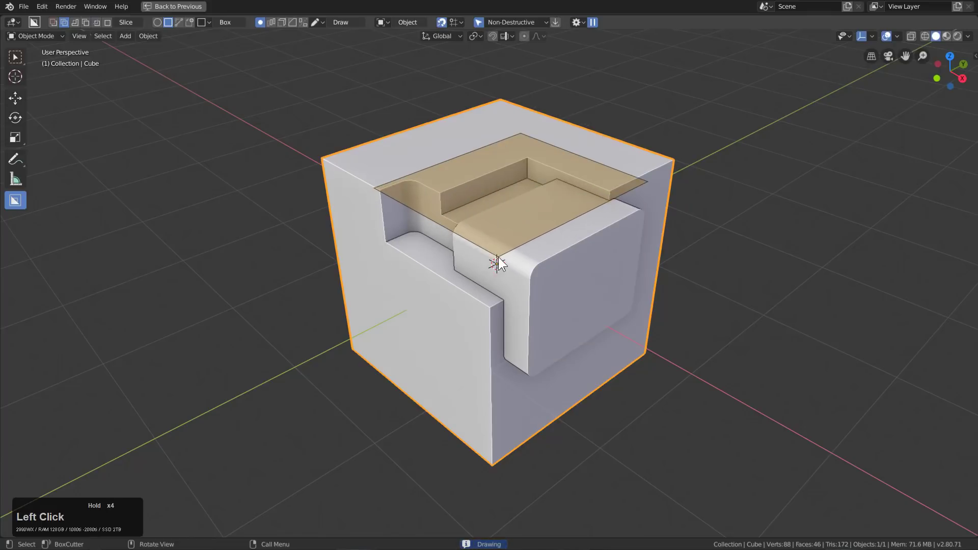
left_click(464, 355)
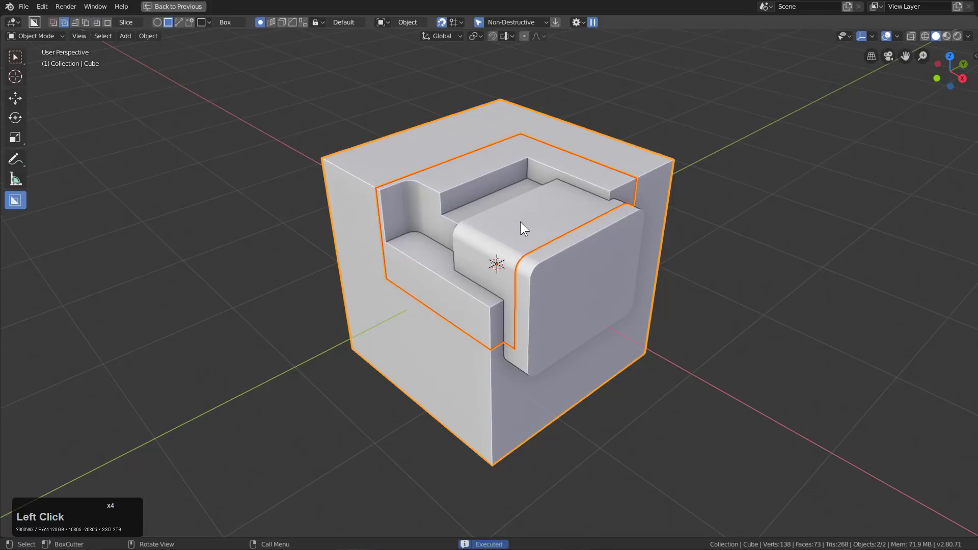
key("Tab")
key("Tab")
Slice from the top-right and top corners, then apply an extruded cut across the front
left_click(610, 218)
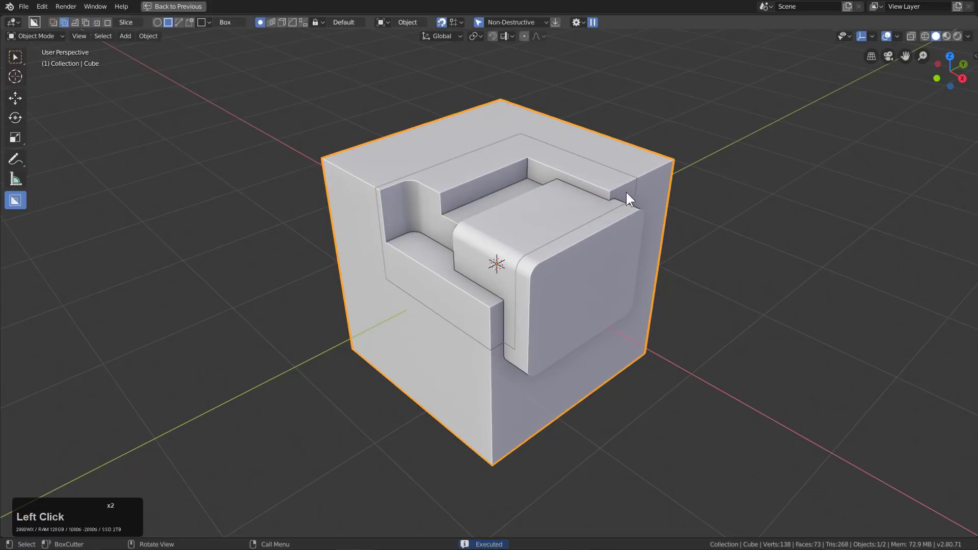
mouse_move(627, 152)
left_mouse_down()
mouse_move(562, 338)
mouse_move(558, 402)
left_mouse_up()
left_click(557, 402)
mouse_move(516, 113)
left_mouse_down()
mouse_move(430, 247)
mouse_move(436, 291)
left_mouse_up()
left_click(436, 289)
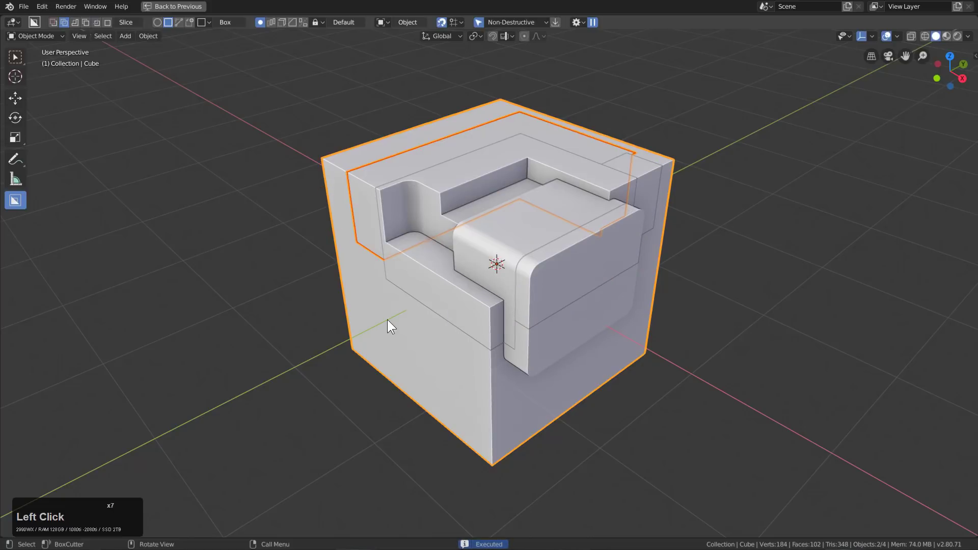
left_click_drag(384, 262, 543, 432)
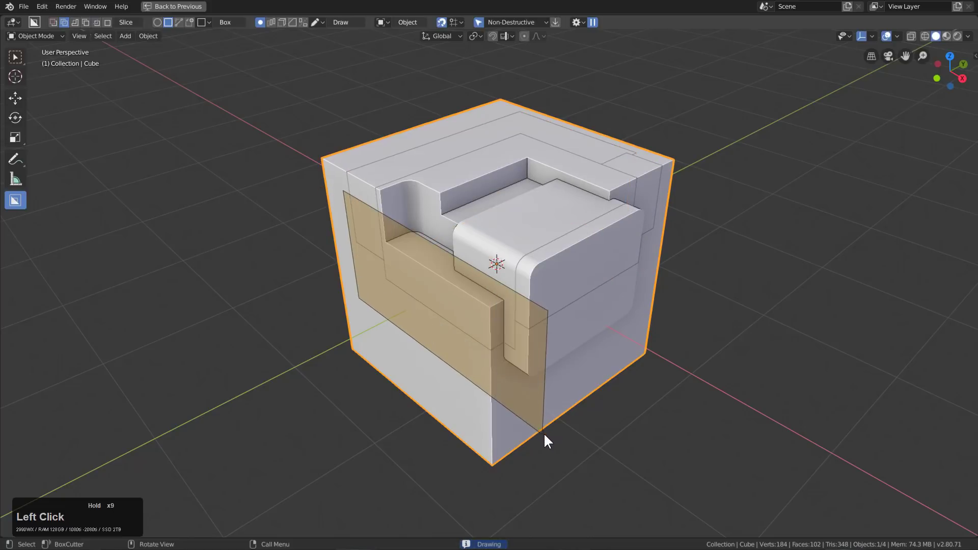
left_click(637, 353)
Inspect the cube's and Slice objects' meshes in edit mode, selecting Slice and Slice.002
key("Tab")
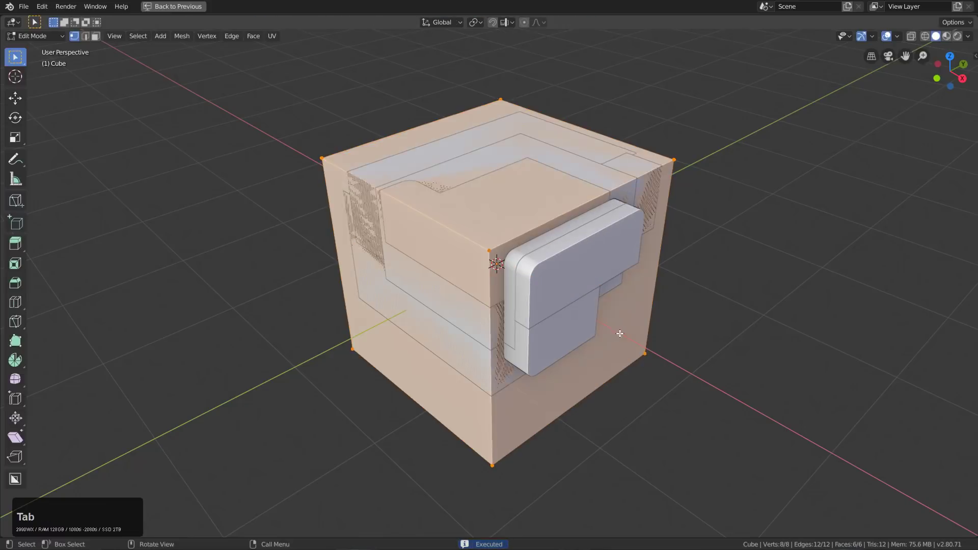
key("Tab")
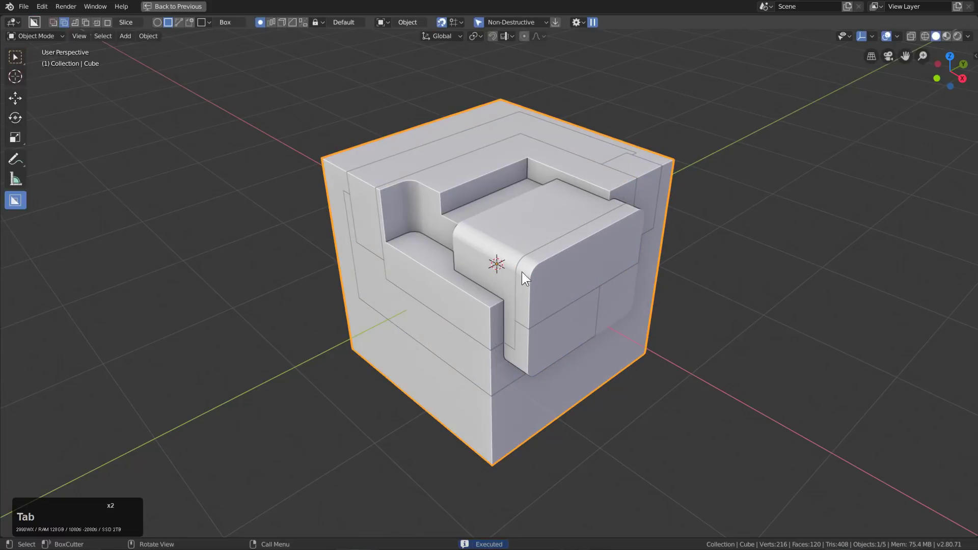
left_click(433, 256)
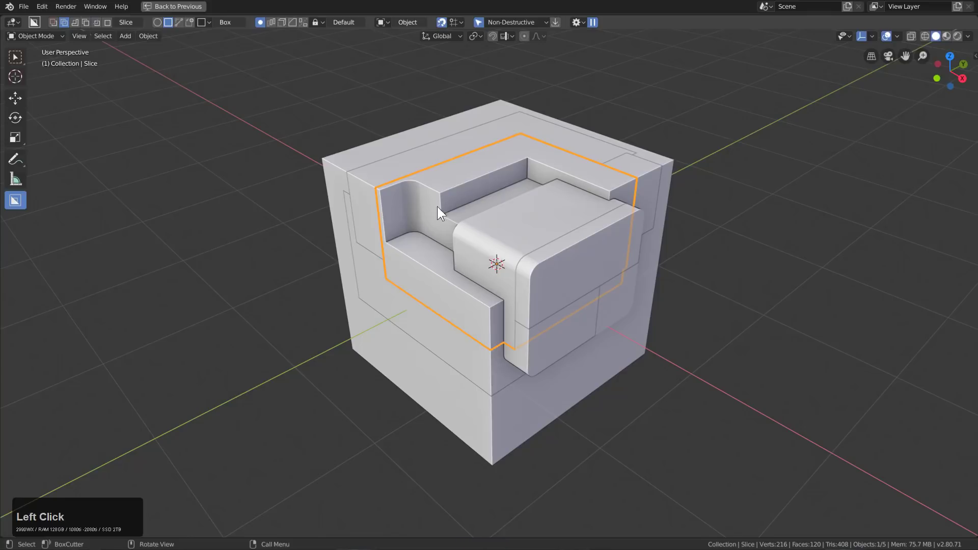
key("Tab")
key("Tab")
left_click(360, 203)
key("Tab")
key("Tab")
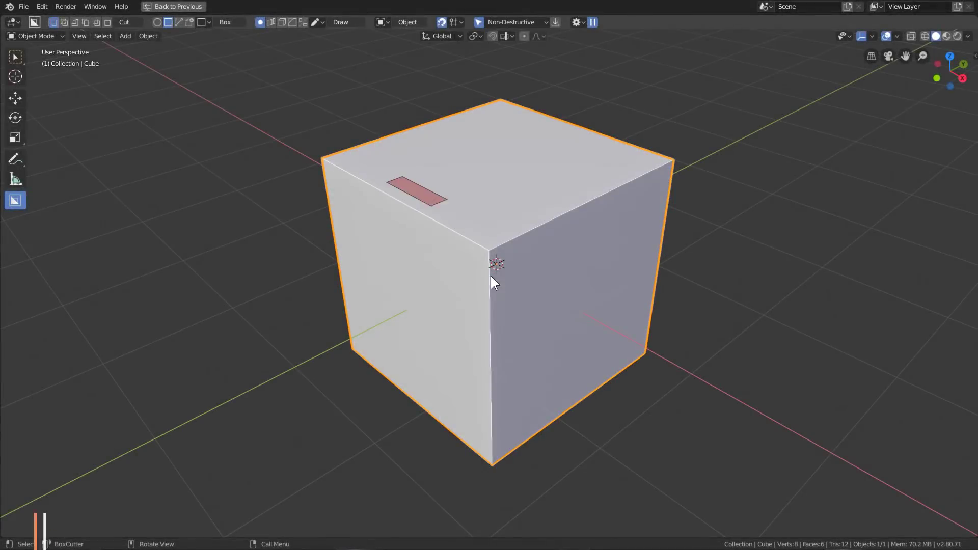
Cut a front-corner notch and a right-face hole, then enter edit mode with nothing selected
mouse_move(491, 276)
left_mouse_down()
mouse_move(512, 355)
mouse_move(518, 267)
mouse_move(610, 314)
mouse_move(631, 342)
left_mouse_up()
mouse_move(581, 240)
left_mouse_down()
mouse_move(590, 234)
mouse_move(637, 445)
left_mouse_up()
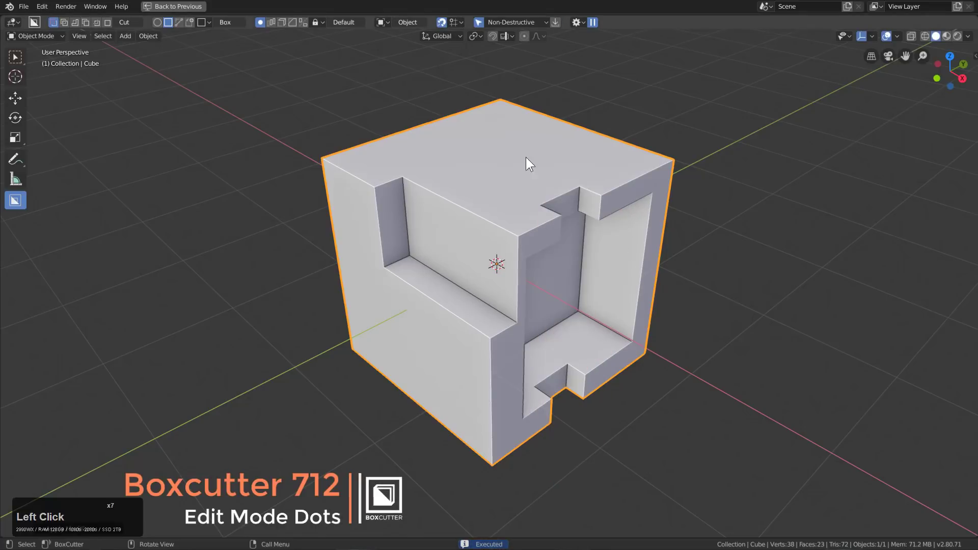
key("Tab")
middle_click_drag(587, 241, 558, 242)
scroll(495, 227, "up", 2)
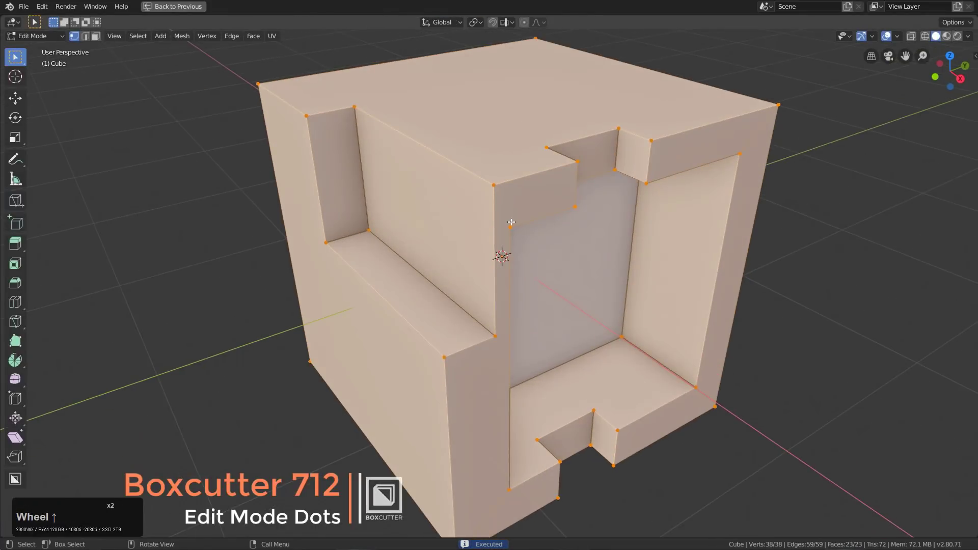
key("alt+a")
Use edit-mode BoxCutter to cut through the wall and add two grooves along the top
key("w")
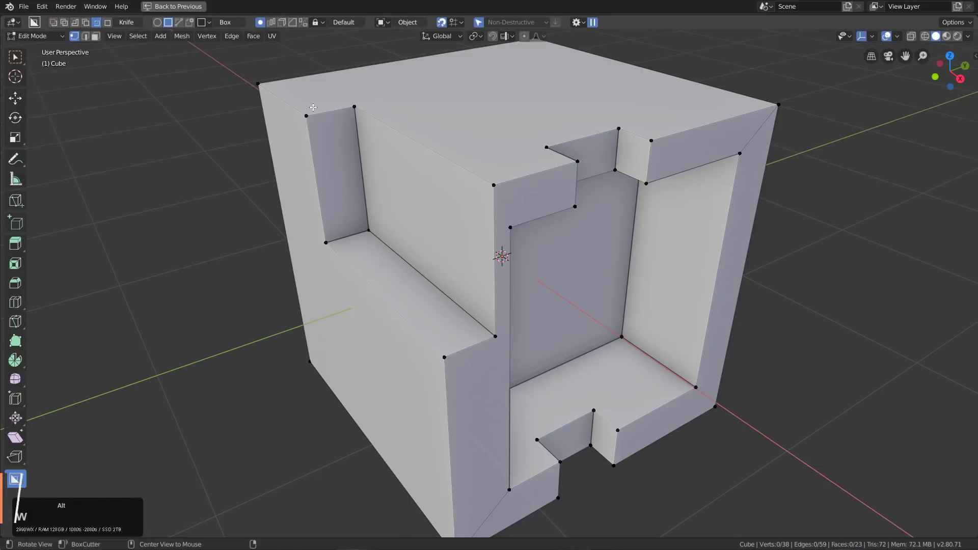
key("ctrl")
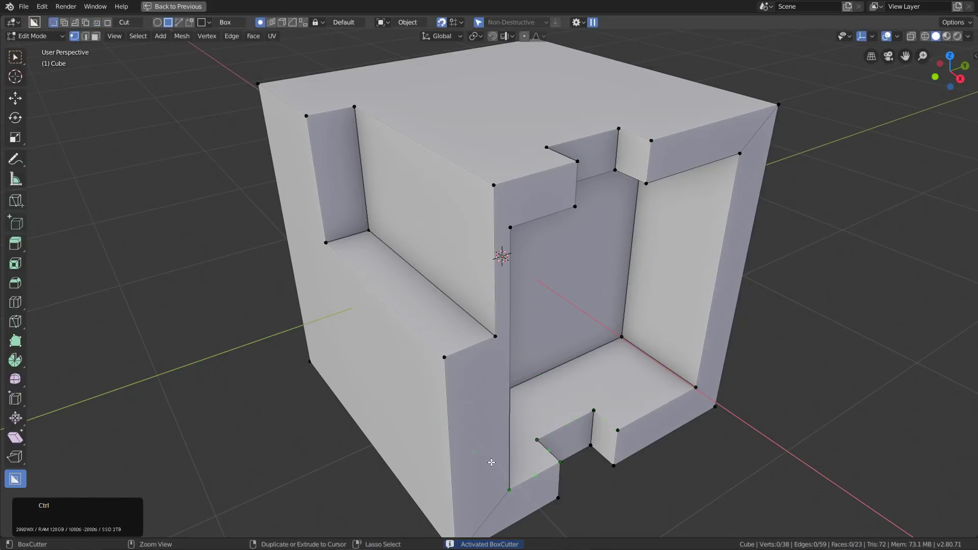
mouse_move(494, 264)
left_mouse_down("ctrl")
mouse_move(535, 285)
mouse_move(538, 305)
left_mouse_up("ctrl")
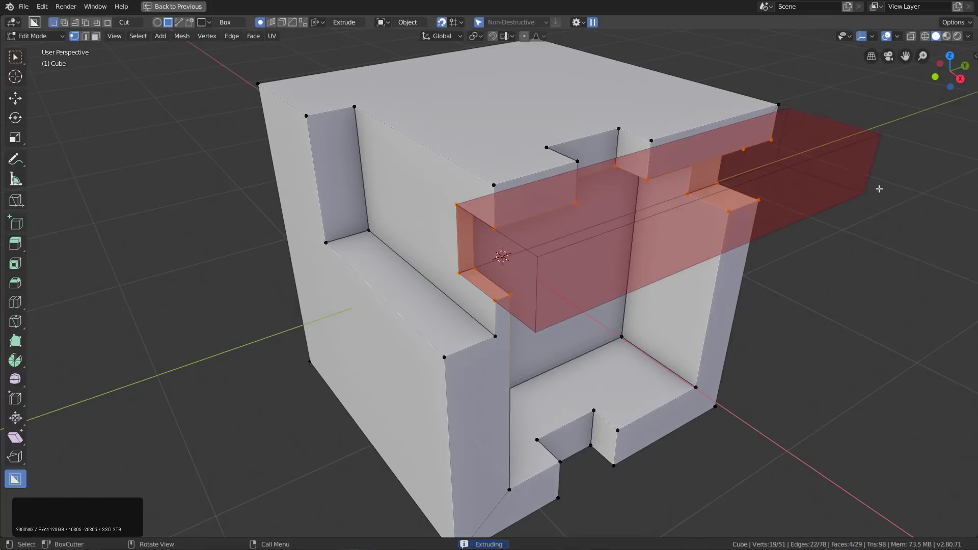
left_click(713, 136)
left_click_drag(718, 120, 750, 142, "ctrl")
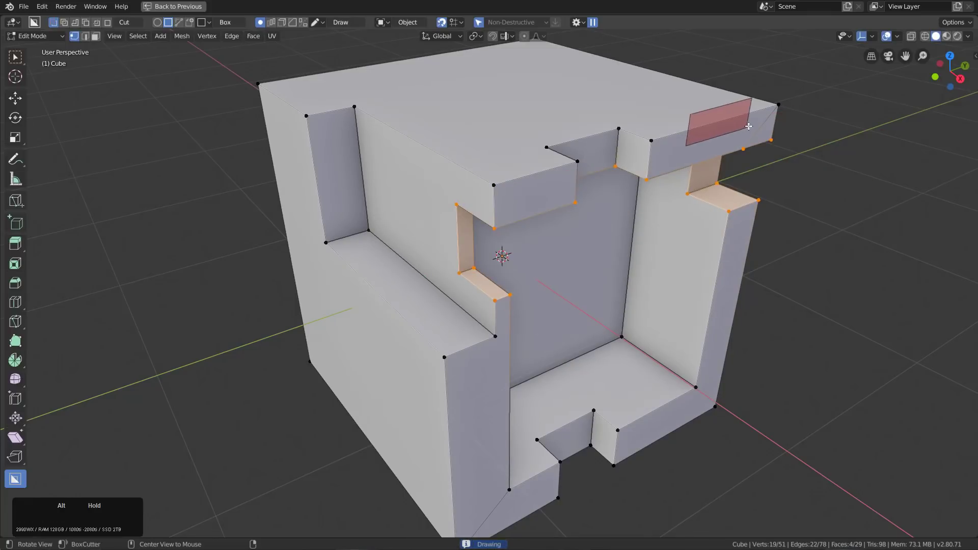
left_click(415, 147)
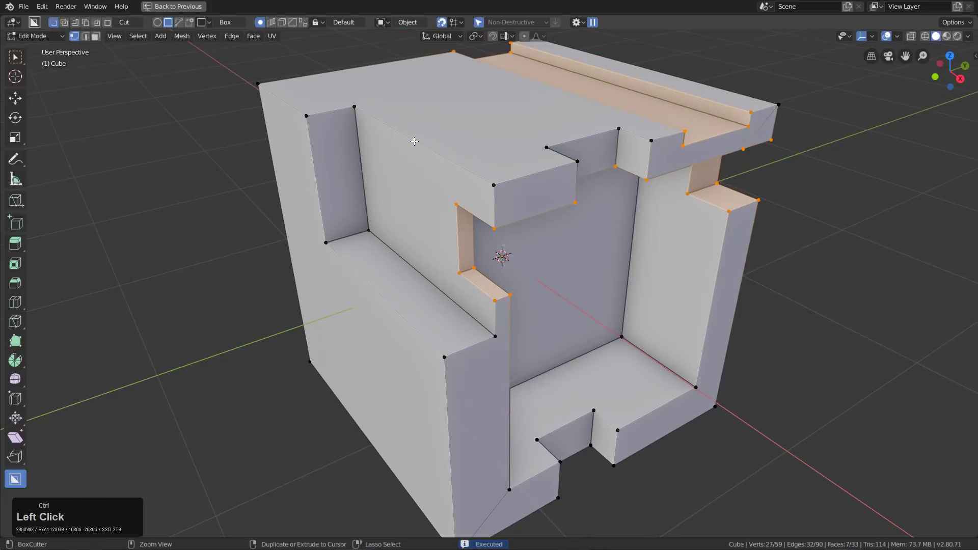
left_click_drag(414, 142, 454, 163, "ctrl")
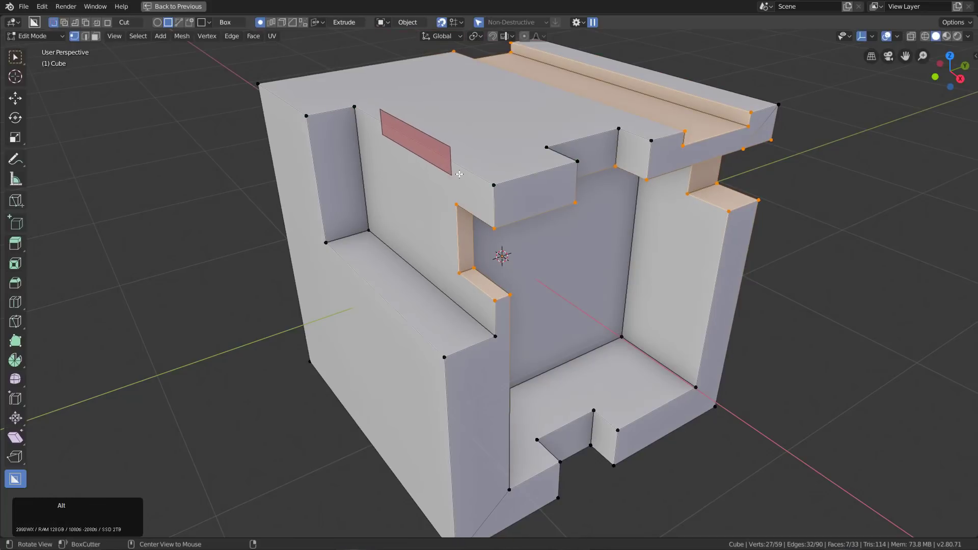
left_click(793, 128)
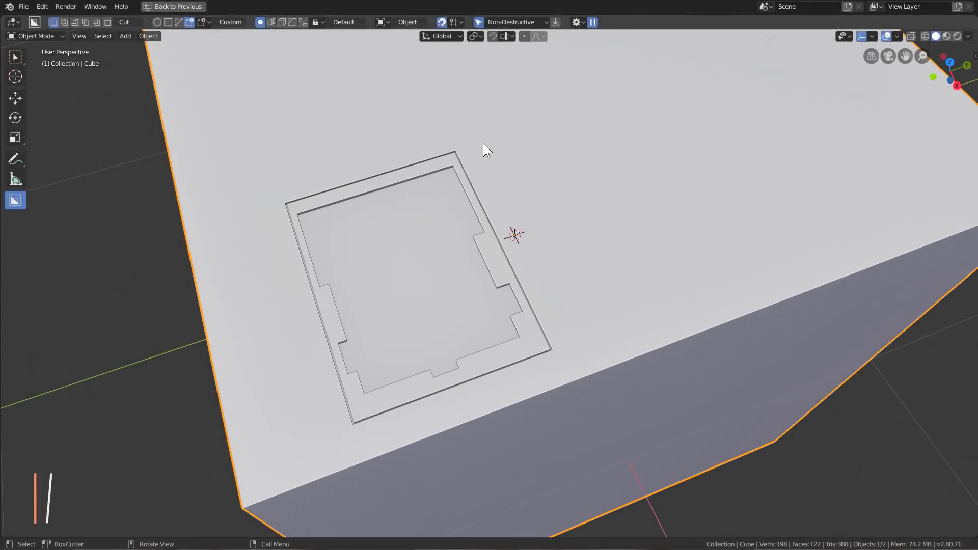
Cut the custom shape into the cube's top after flipping it with Shift+F and rotating it
left_click_drag(484, 145, 788, 279)
left_click_drag(767, 343, 764, 371)
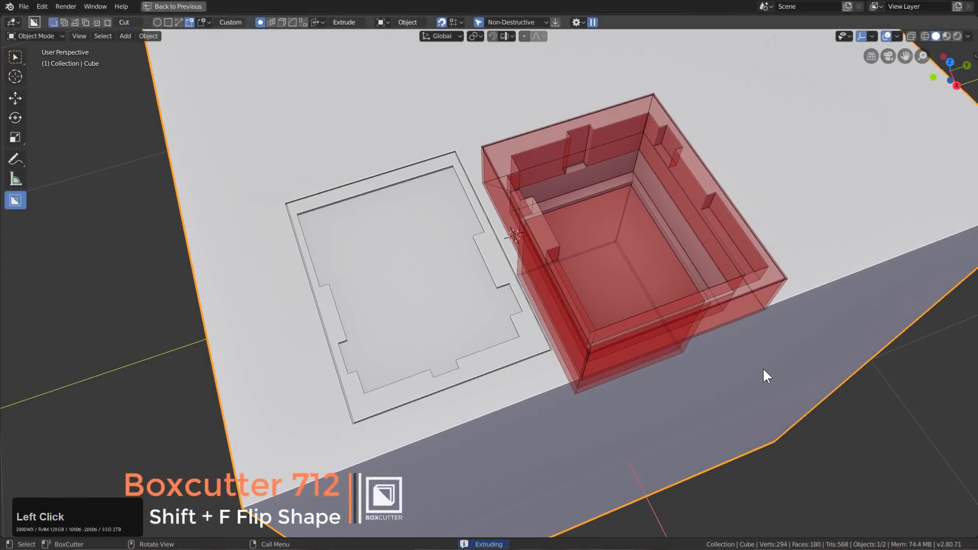
key("shift+f")
key("shift+f")
key("shift+f")
key("shift+f")
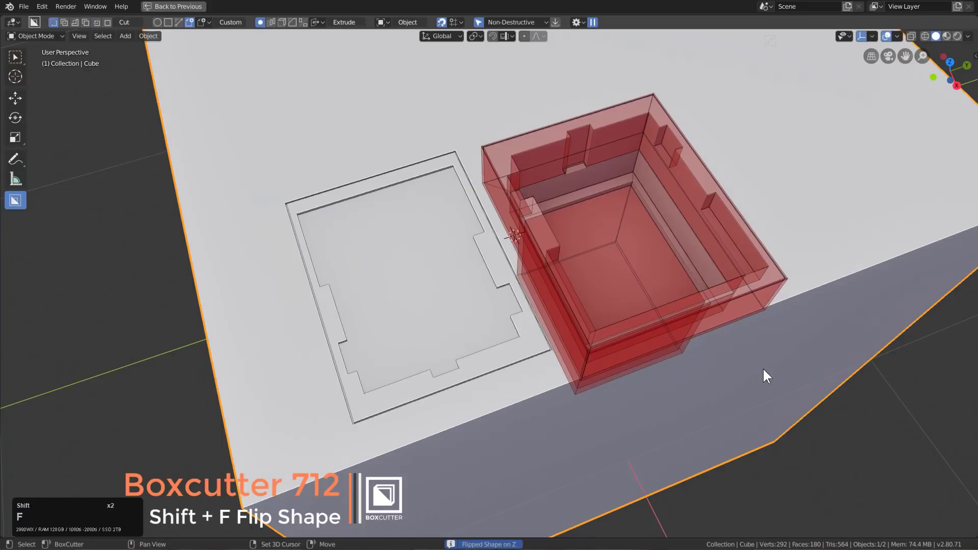
key("r")
key("r")
key("r")
key("r")
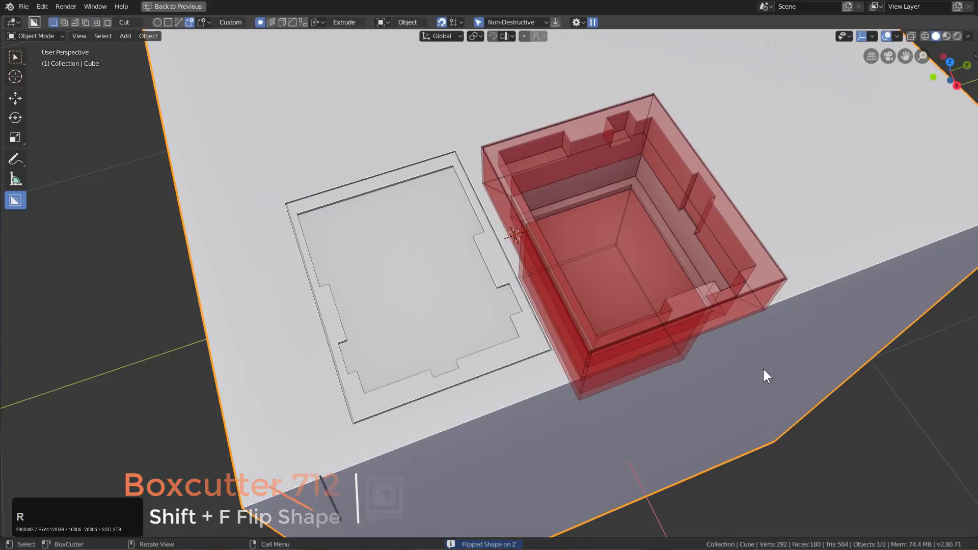
key("r")
key("r")
key("r")
key("r")
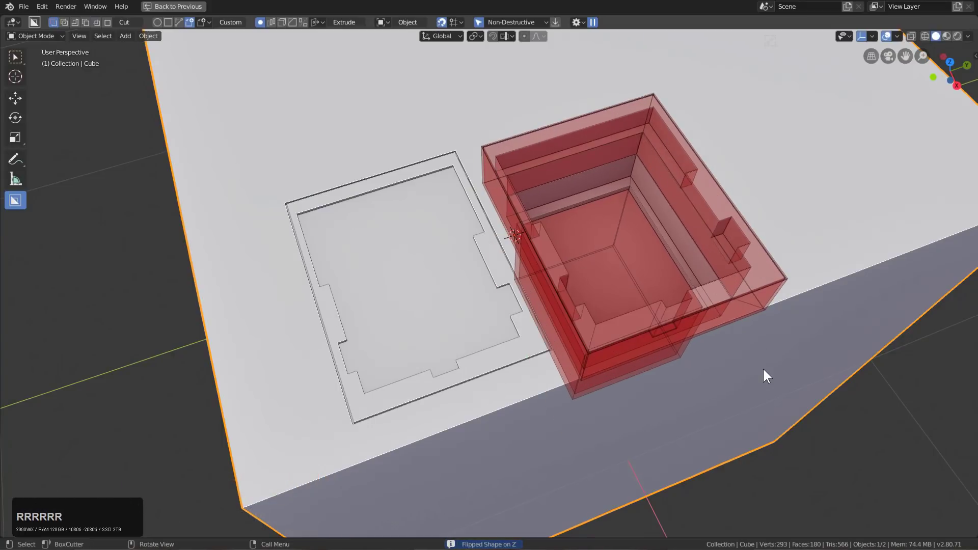
key("grave")
key("grave")
key("grave")
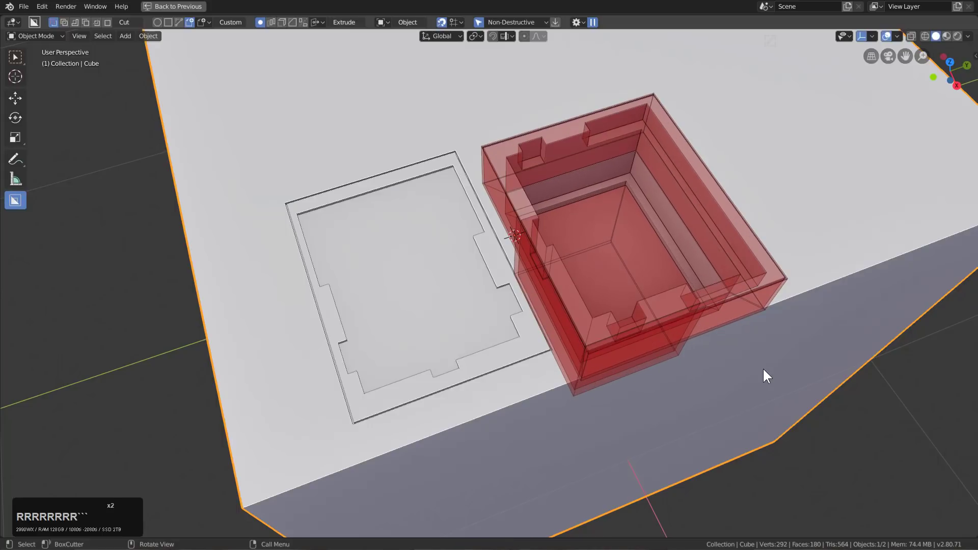
key("shift+f")
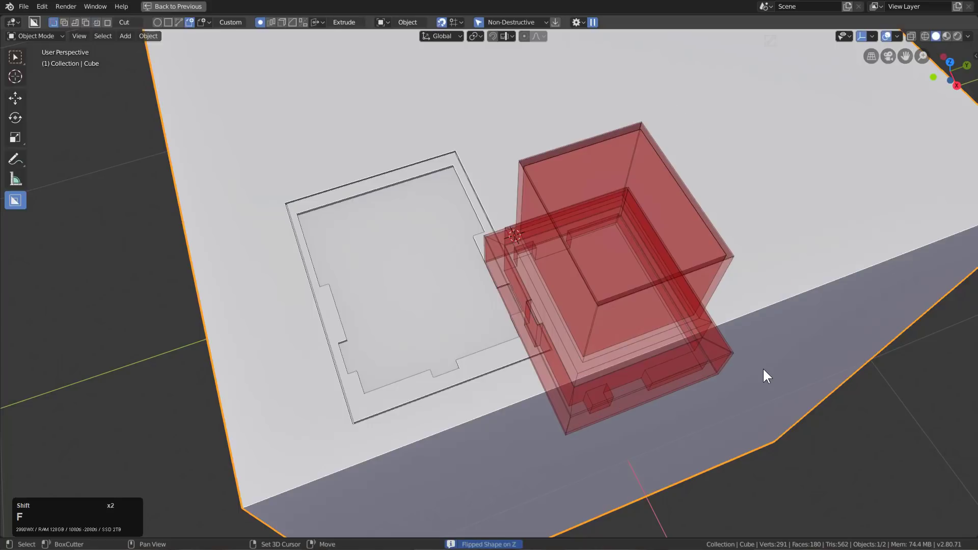
key("shift+f")
key("shift+f")
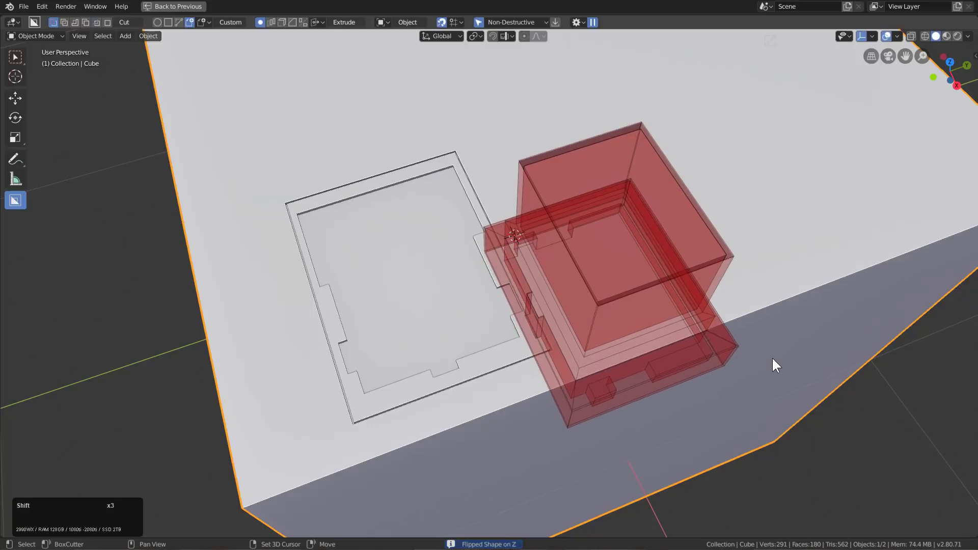
key("f")
key("f")
key("f")
key("f")
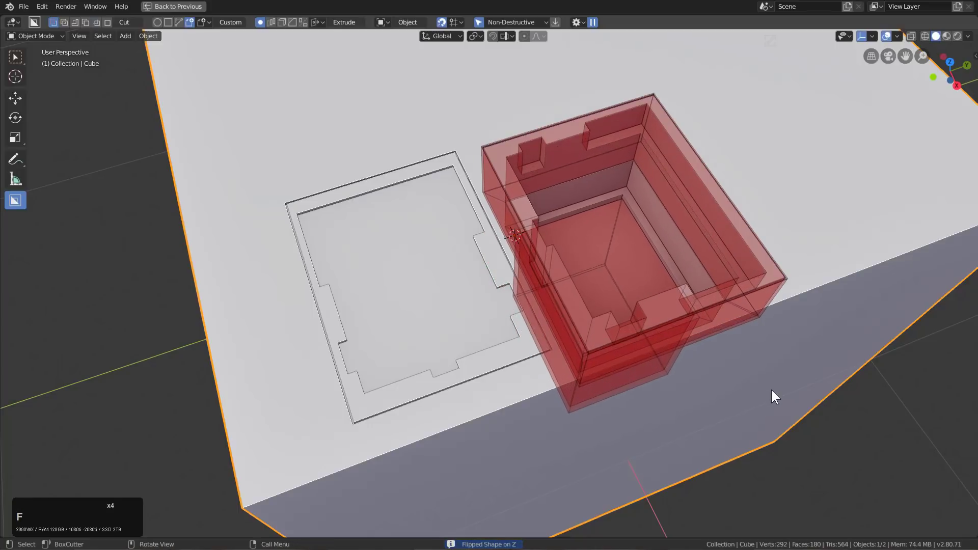
left_click(771, 385)
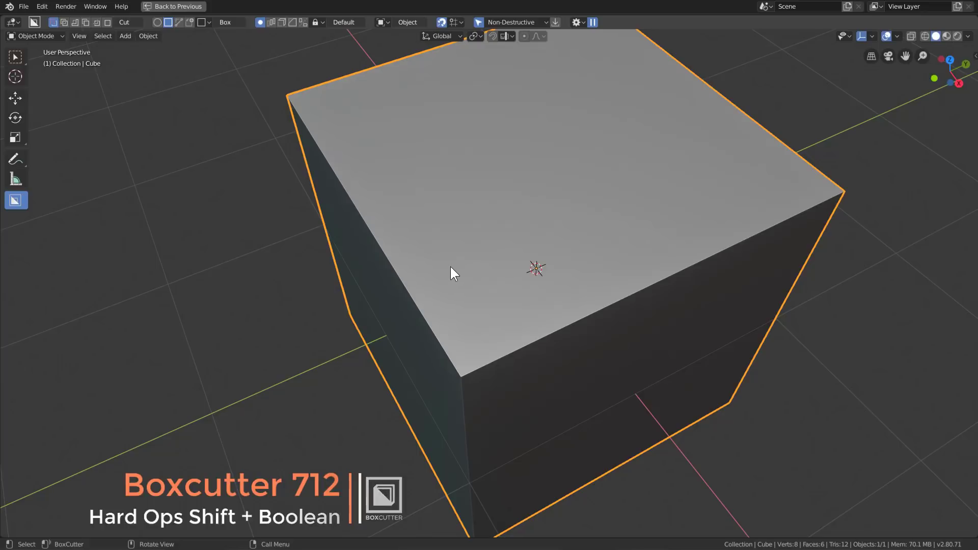
Cut a hole in the top face, then a larger second hole with a solidified cutter
mouse_move(451, 262)
left_mouse_down()
mouse_move(510, 310)
mouse_move(570, 304)
mouse_move(563, 319)
left_mouse_up()
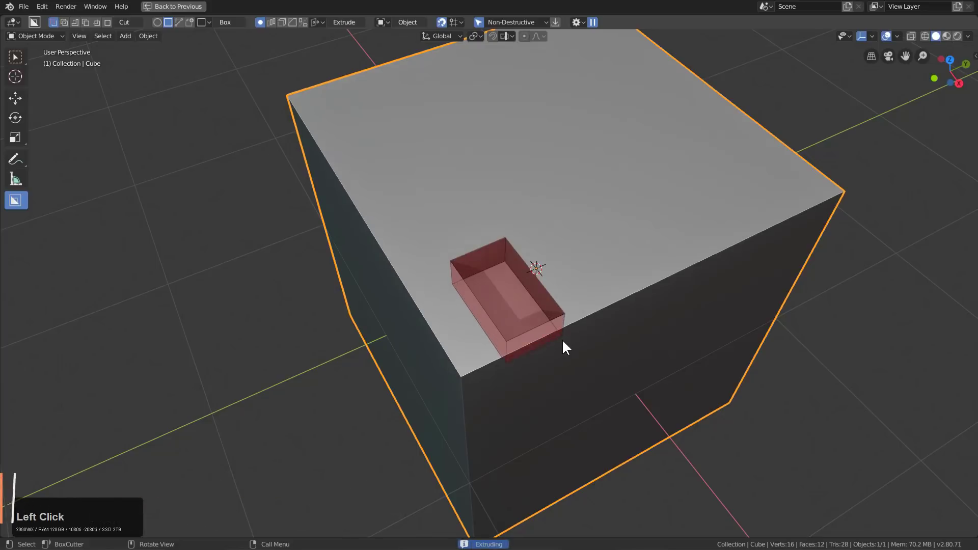
left_click(562, 338)
mouse_move(437, 252)
left_mouse_down()
mouse_move(540, 304)
mouse_move(561, 293)
left_mouse_up()
key("t")
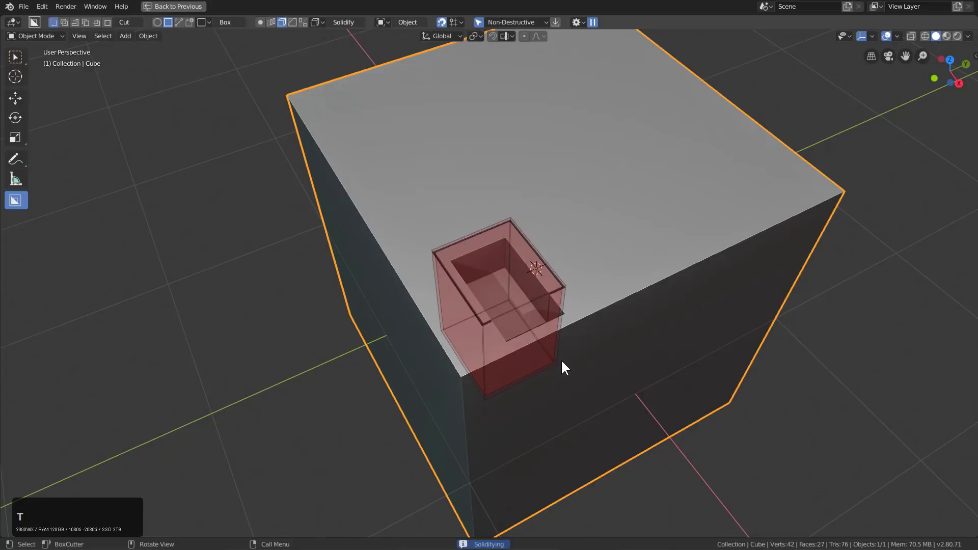
double_click(561, 360)
Cut an inset step and small rim notches into the hole, then draw a larger surrounding box
mouse_move(445, 258)
left_mouse_down()
mouse_move(530, 262)
mouse_move(566, 298)
left_mouse_up()
left_click(541, 275)
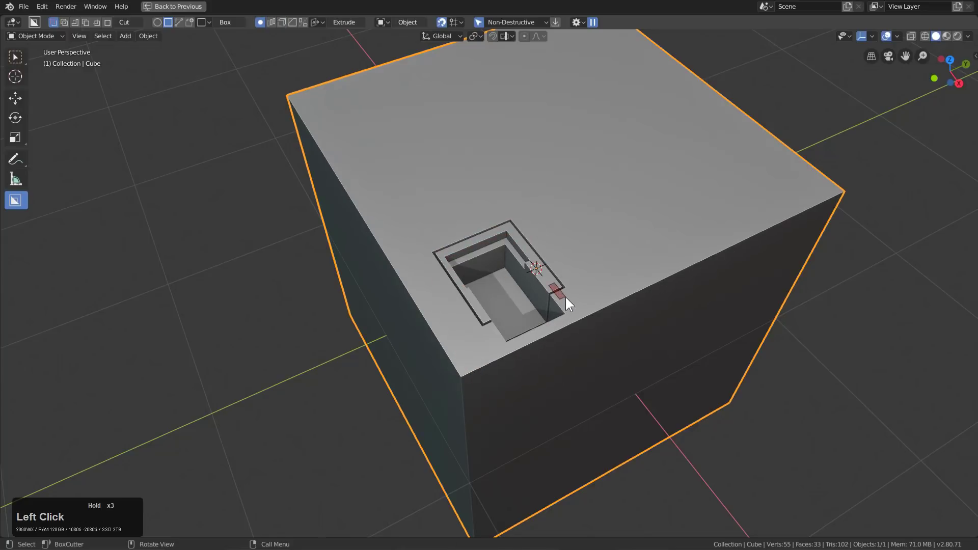
left_click(566, 297)
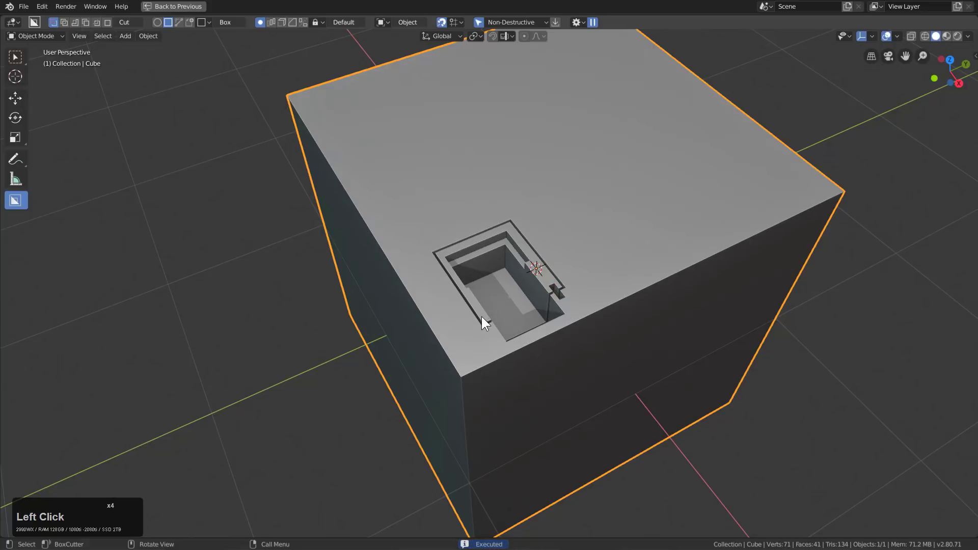
left_click_drag(482, 317, 493, 326)
left_click(495, 333)
left_click_drag(426, 251, 593, 308)
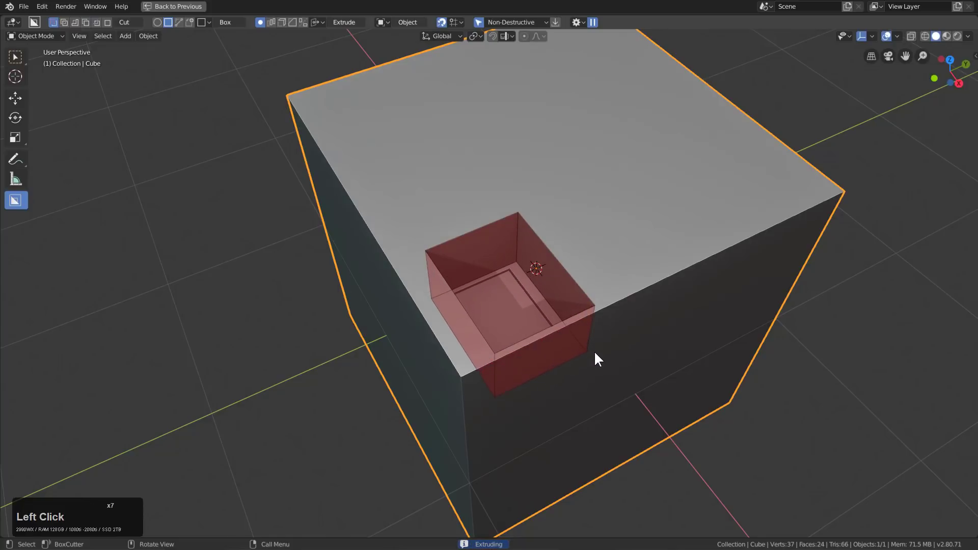
Commit the surrounding box cut and lower the cutter box along Z
left_click(603, 392)
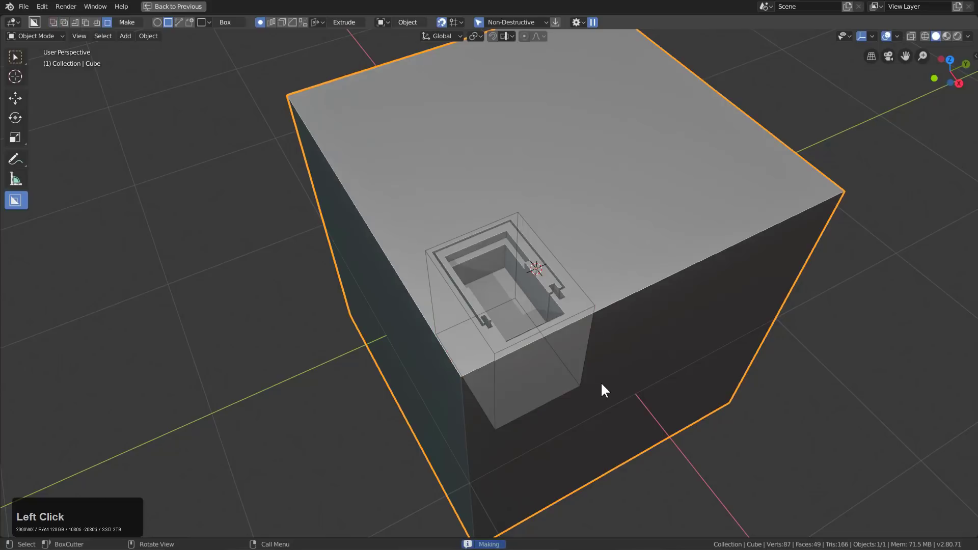
left_click(567, 253)
scroll(490, 250, "up", 2)
middle_click_drag(490, 249, 508, 237)
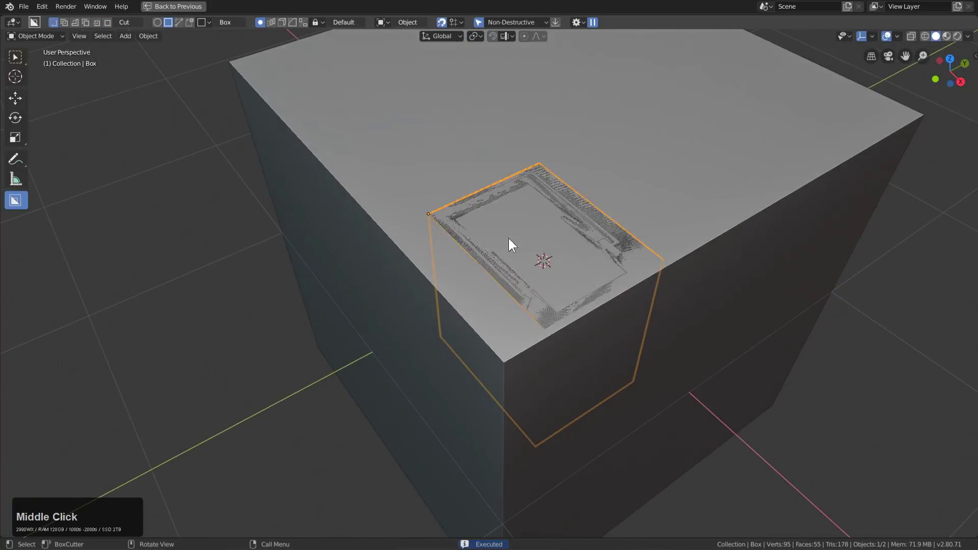
key("g")
key("z")
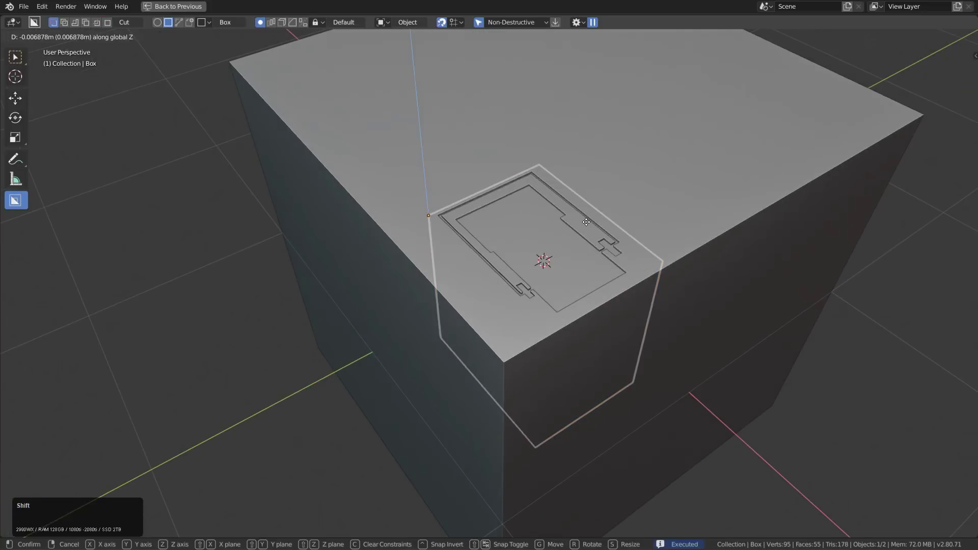
left_click(585, 219)
Select the cube and the cutter box together and turn on X-ray
middle_click_drag(585, 219, 658, 221)
left_click(717, 199)
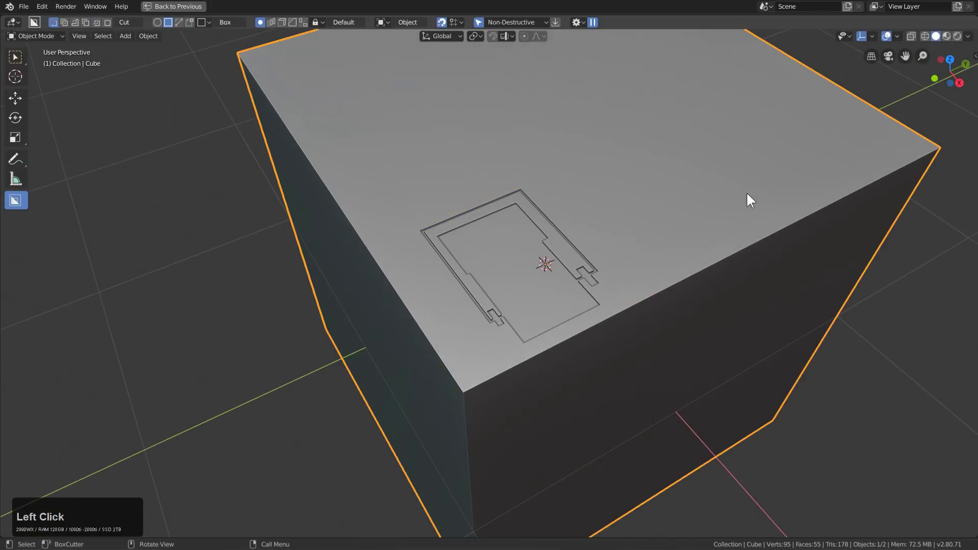
left_click(501, 260, "shift")
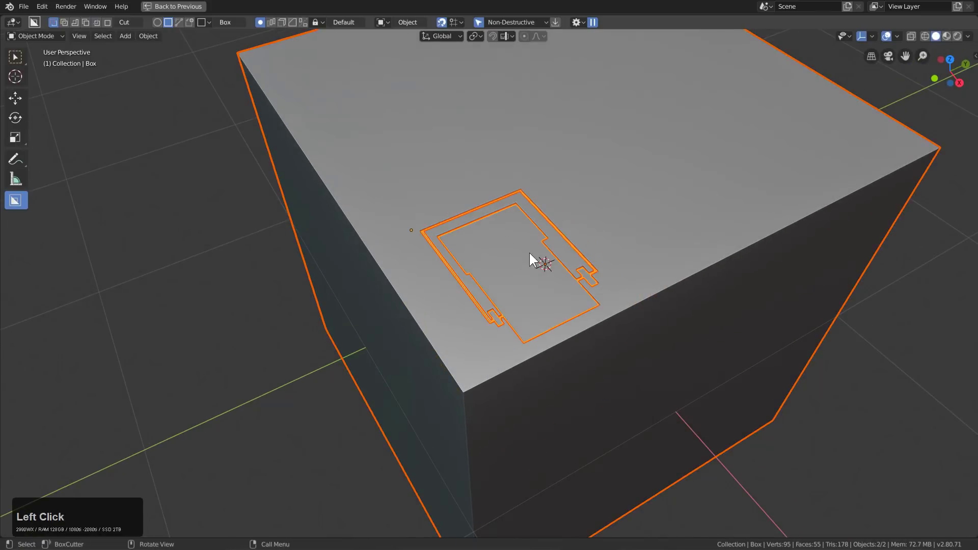
key("alt+z")
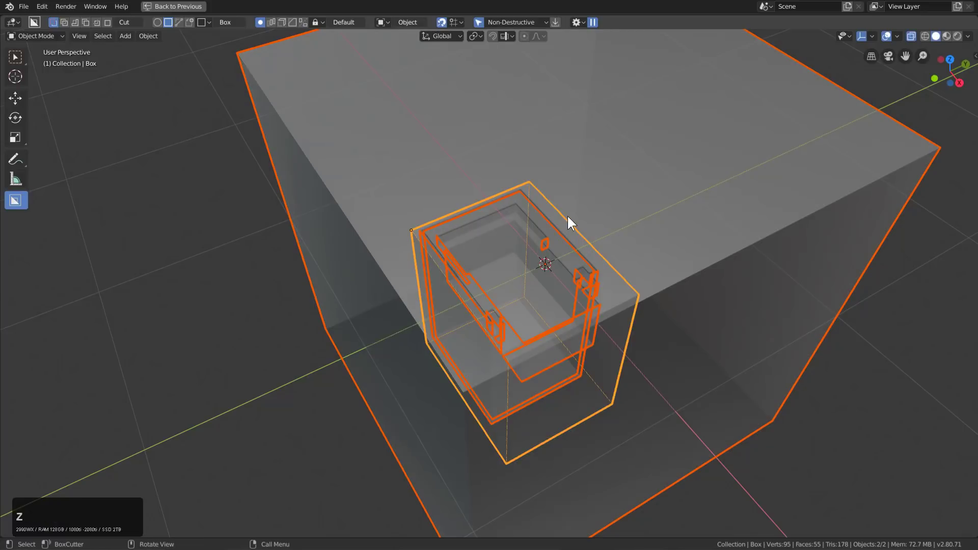
Carve the cube with a Hard Ops Difference boolean from the cutter box, then turn X-ray off
key("q")
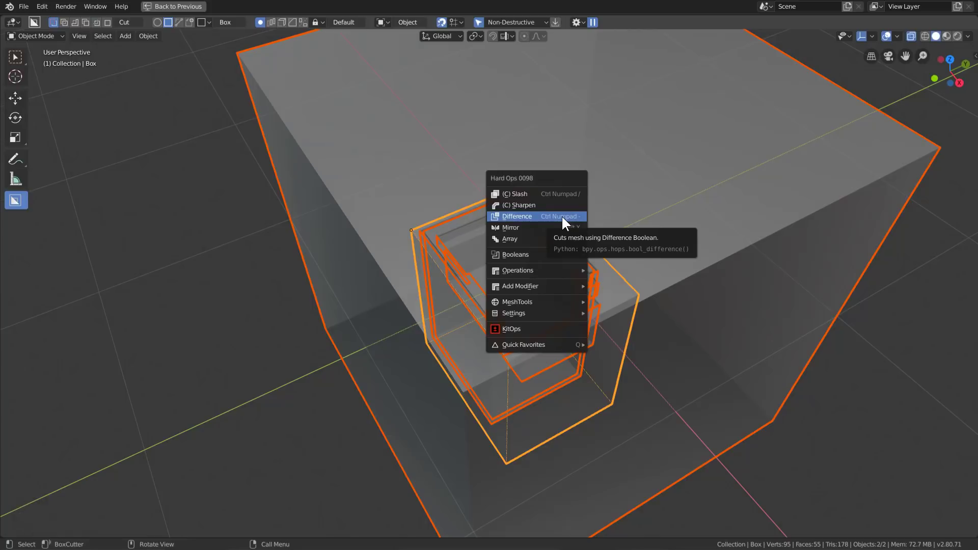
key("shift")
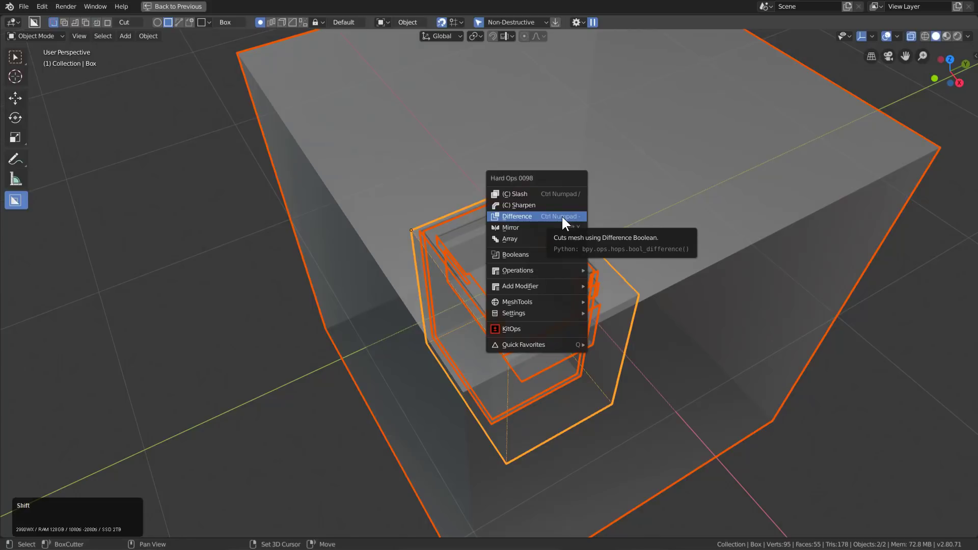
left_click(562, 217, "shift")
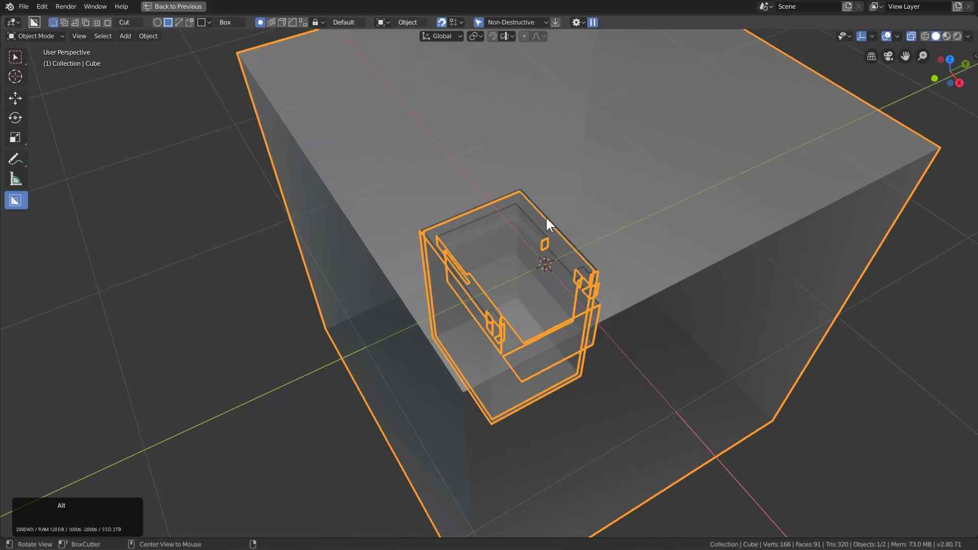
key("alt+z")
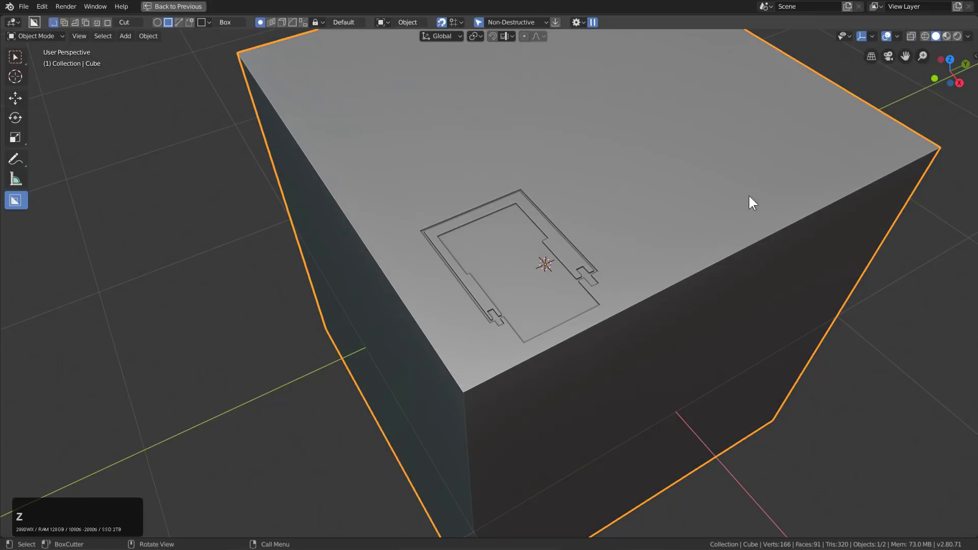
left_click(505, 254)
middle_click_drag(511, 262, 557, 246)
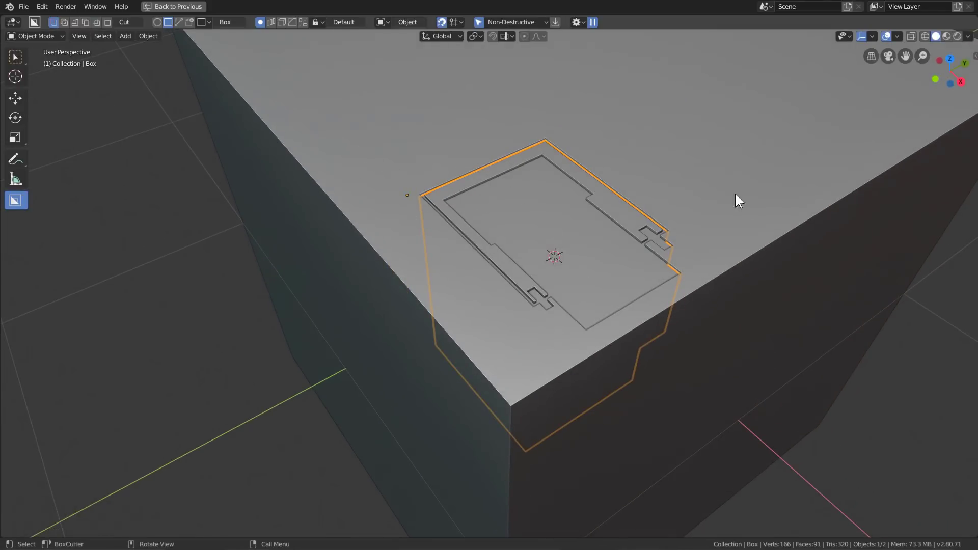
middle_click_drag(670, 258, 736, 239, "ctrl")
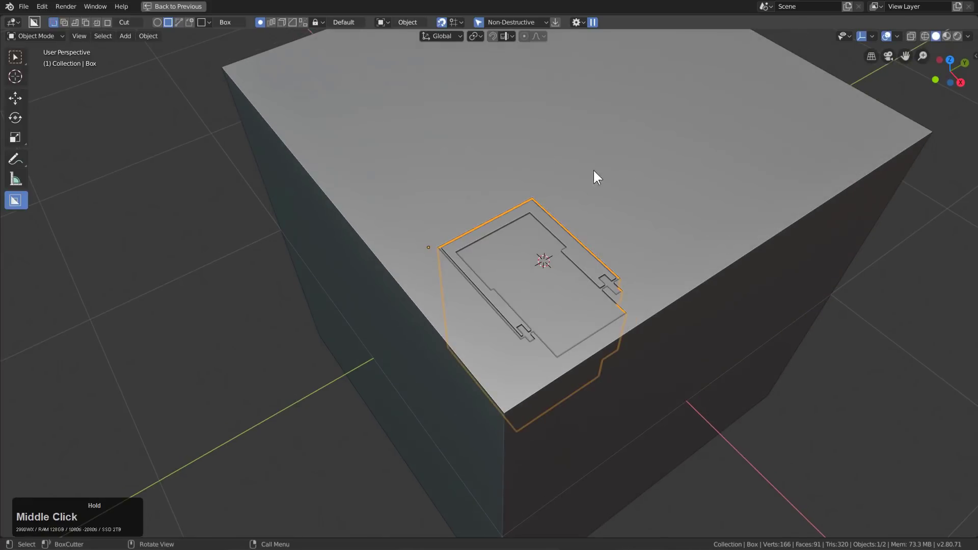
With the BoxCutter shape set to Custom, draw and extrude a deep custom pocket on the cube top
left_click(190, 23)
middle_click_drag(284, 65, 506, 198)
left_click(533, 216)
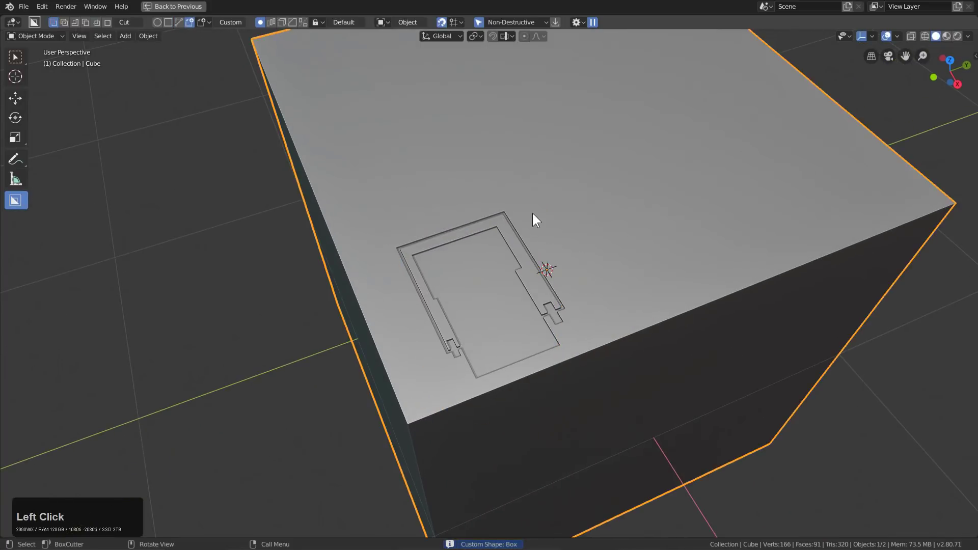
mouse_move(532, 222)
left_mouse_down()
mouse_move(706, 274)
mouse_move(711, 295)
left_mouse_up()
left_click(707, 295)
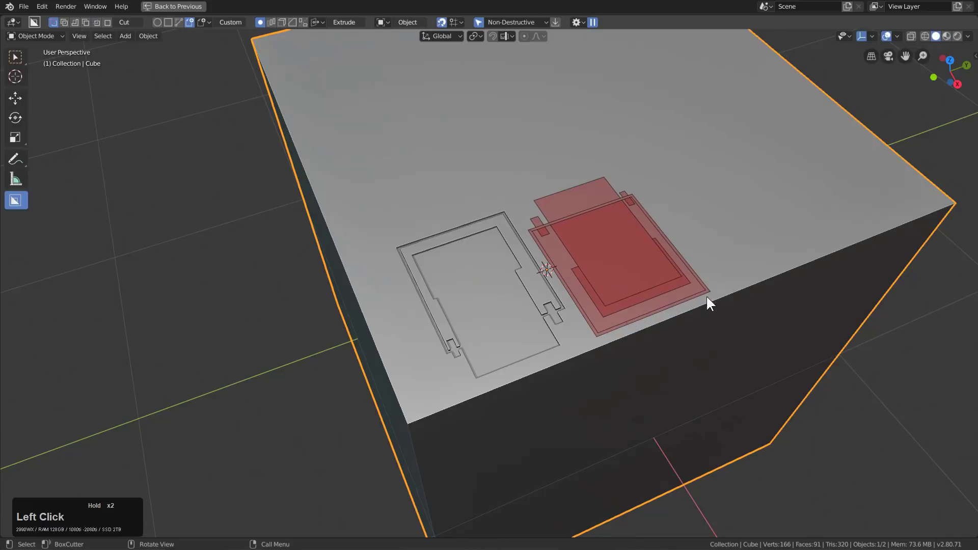
left_click(704, 357)
Undo an extra custom cut, cancel another attempt, and select the left cutter object
middle_click_drag(704, 357, 648, 286)
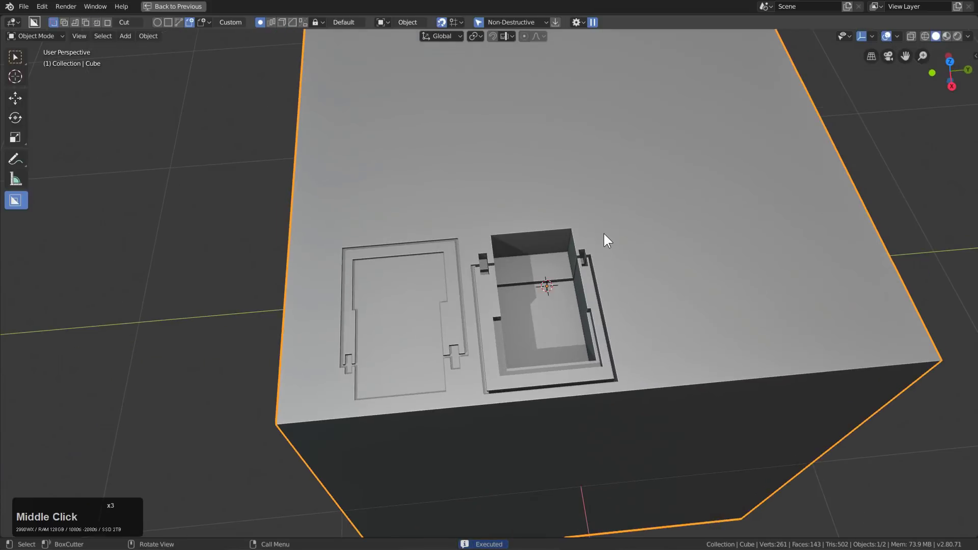
mouse_move(604, 233)
left_mouse_down()
mouse_move(836, 306)
mouse_move(907, 350)
mouse_move(895, 357)
left_mouse_up()
left_click(873, 400)
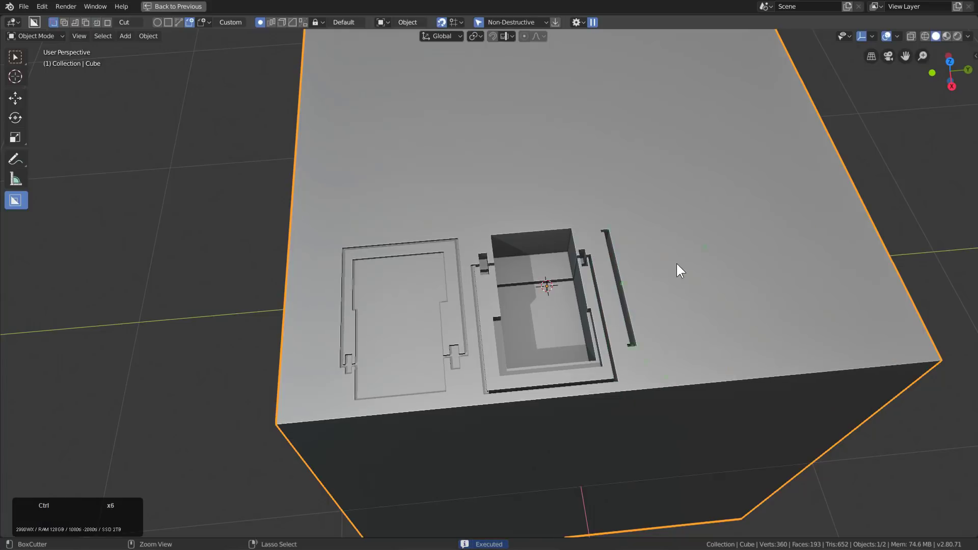
key("ctrl+z")
mouse_move(602, 228)
left_mouse_down()
mouse_move(745, 329)
mouse_move(793, 344)
left_mouse_up()
right_click(794, 344)
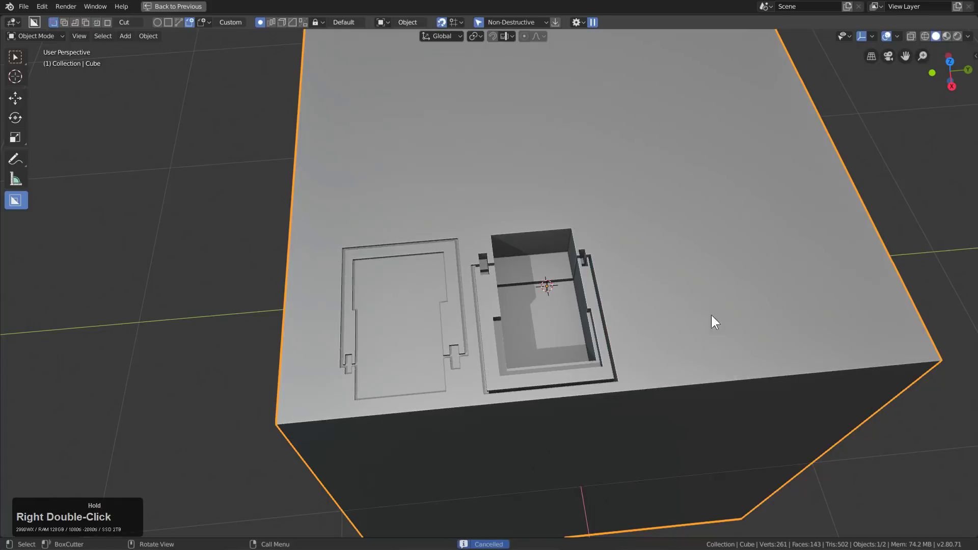
left_click(403, 313)
middle_click_drag(449, 296, 514, 222)
Cancel a move, then rescale the cutter along X and then Y
key("g")
key("x")
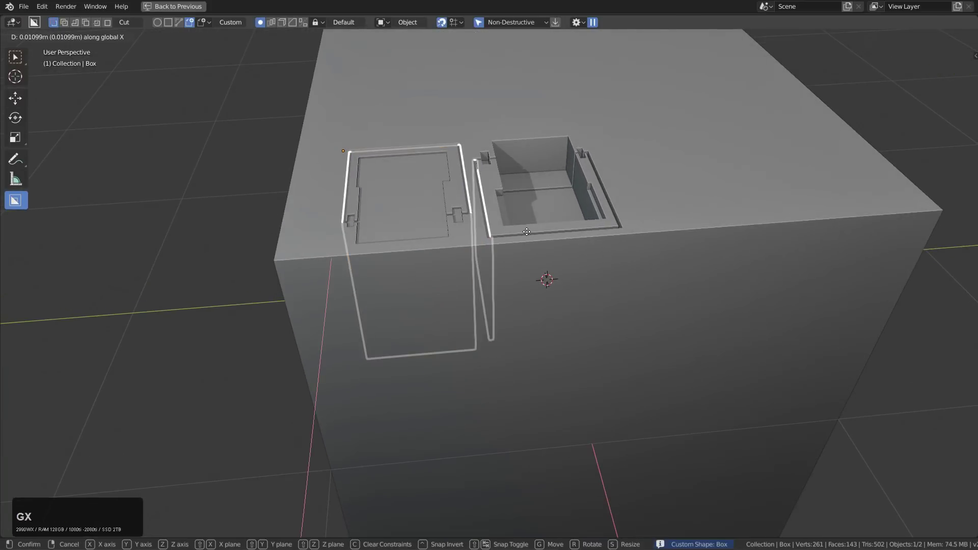
key("Escape")
key("s")
key("x")
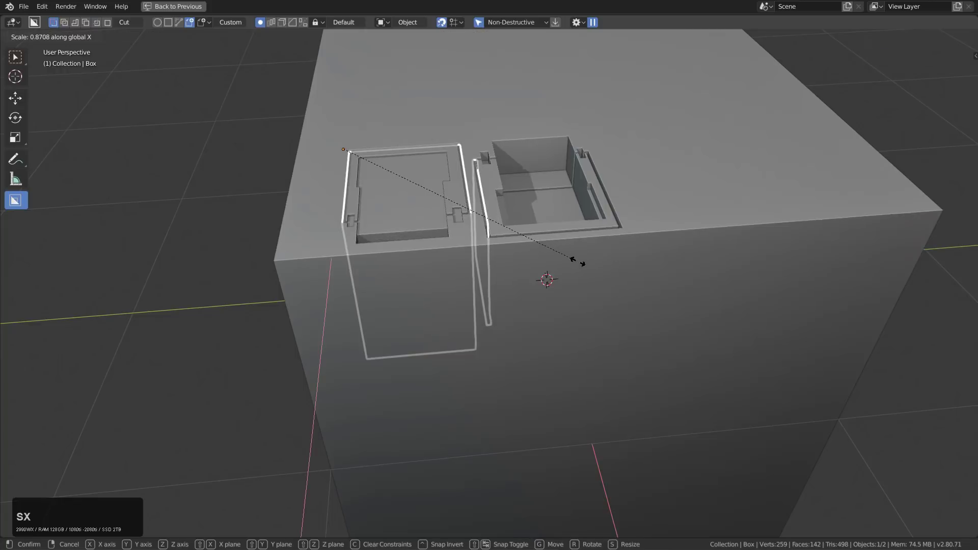
key("y")
left_click(603, 264)
Cut another deep custom-shaped pocket into the cube top beside the existing ones
middle_click_drag(560, 244, 656, 195)
left_click(657, 194)
mouse_move(610, 179)
left_mouse_down()
mouse_move(708, 261)
mouse_move(793, 283)
mouse_move(792, 326)
left_mouse_up()
left_click(792, 326)
middle_click_drag(657, 264, 550, 246)
Apply the scale of the left cutter object with Ctrl+A > Scale
left_click(282, 230)
key("ctrl+a")
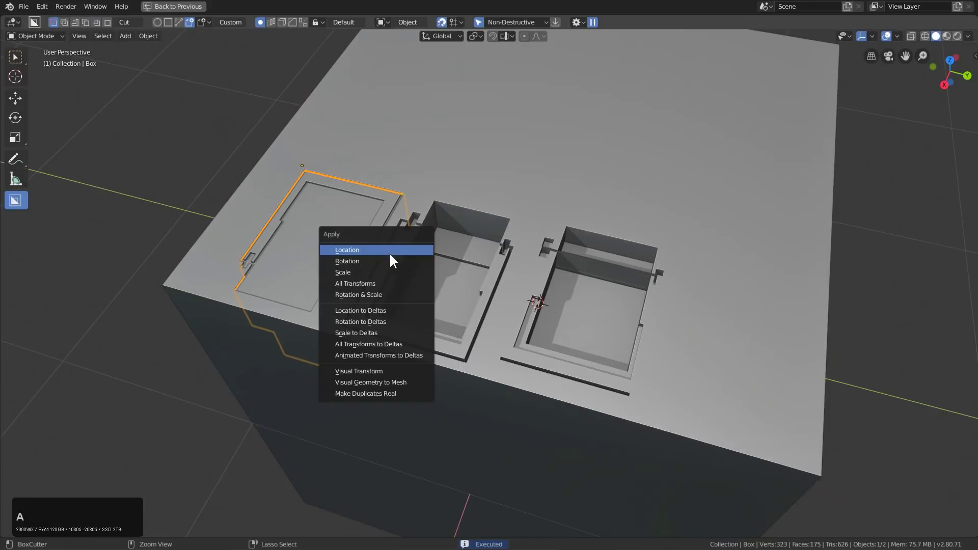
left_click(380, 275)
middle_click_drag(387, 278, 590, 244)
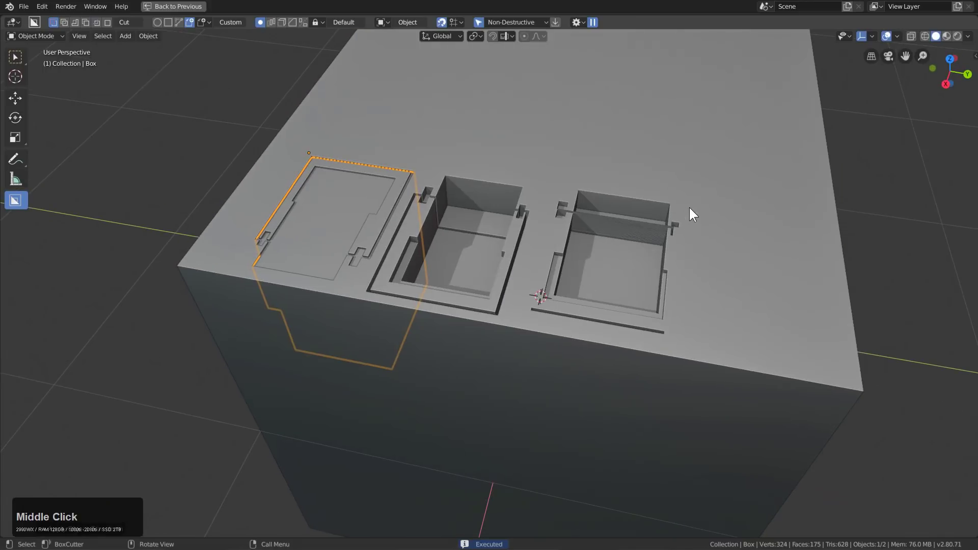
Add one more custom pocket at the right end of the row, then begin a cutter behind them
left_click_drag(689, 207, 817, 347)
right_click(817, 347)
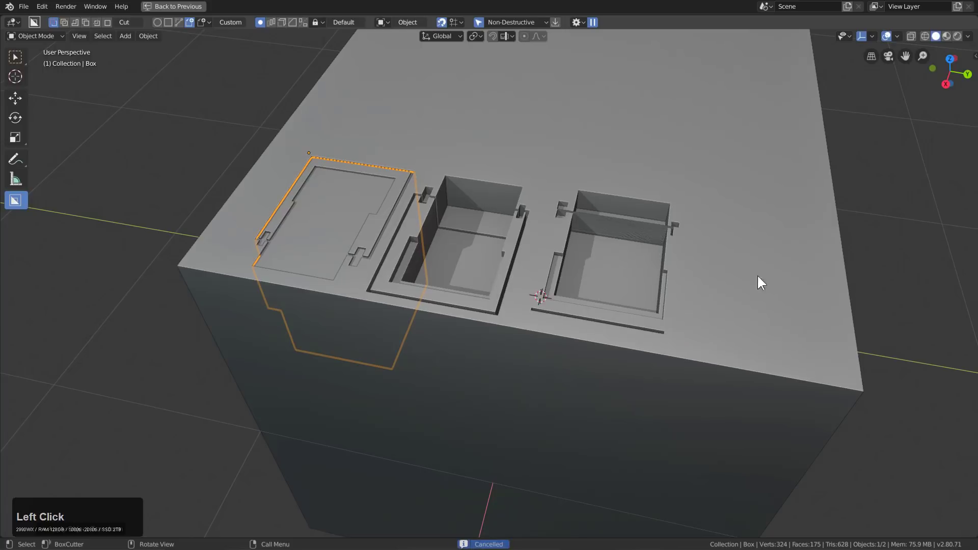
left_click(761, 283)
left_click_drag(694, 208, 824, 356)
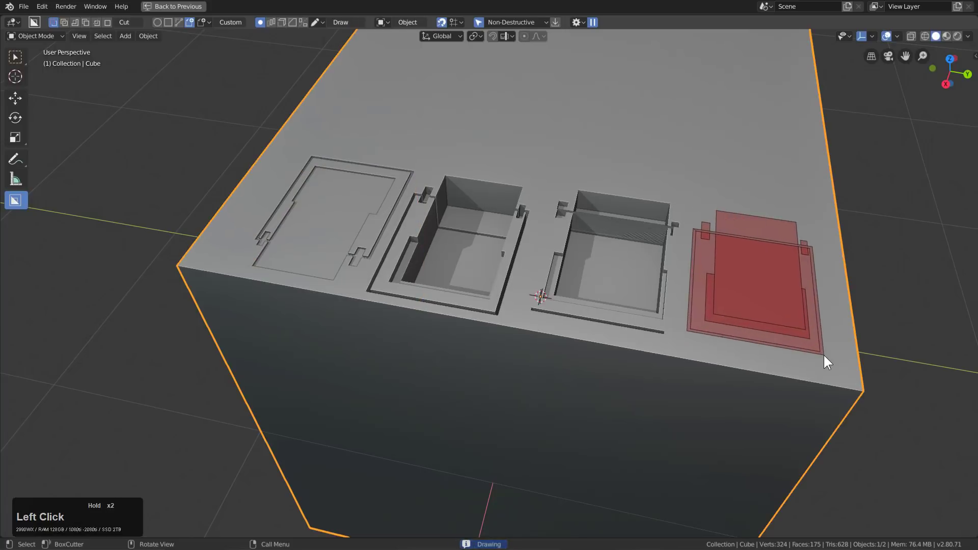
left_click(814, 409)
middle_click_drag(515, 257, 444, 194)
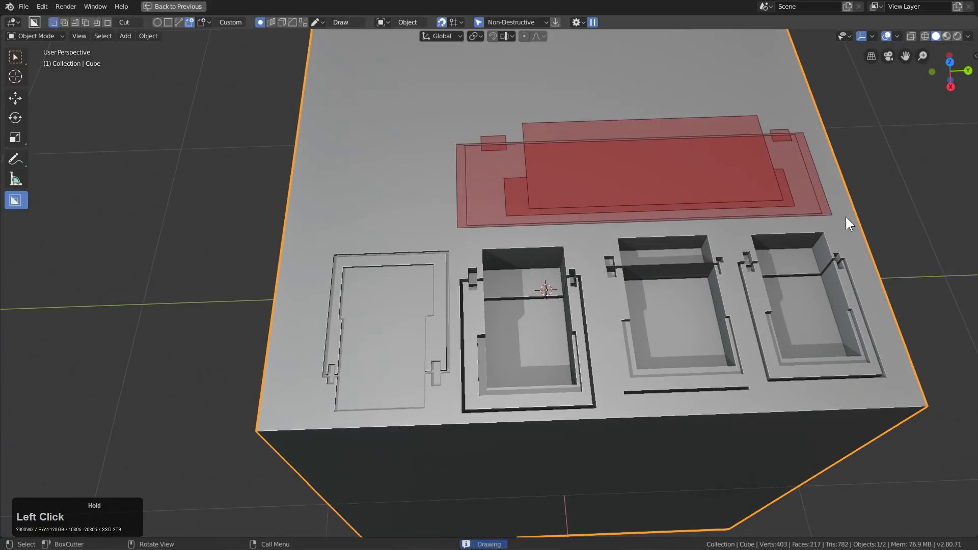